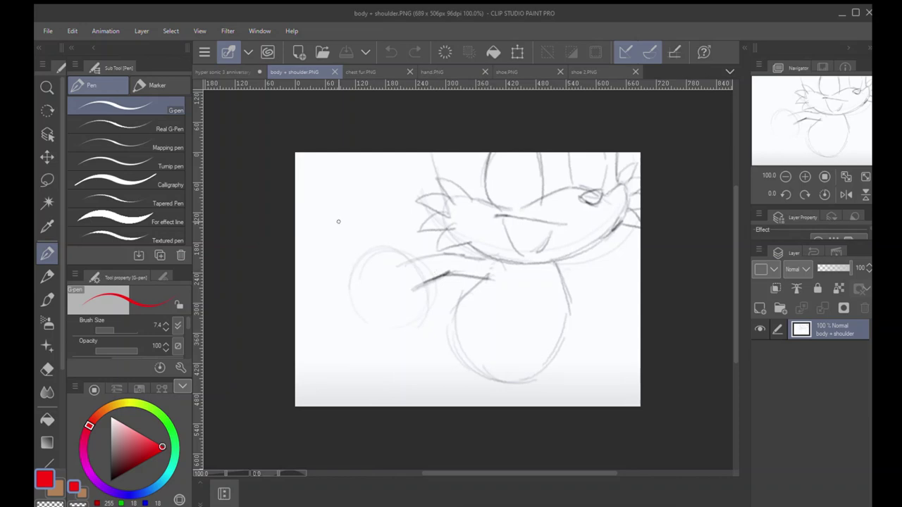
- Add a new layer above the sketch and draw a small red two-part torso in the blank area beside the head
{"action": "left_click", "coordinate": [773, 289]}
{"action": "left_click", "coordinate": [759, 308]}
{"action": "mouse_move", "coordinate": [345, 204]}
{"action": "left_mouse_down"}
{"action": "mouse_move", "coordinate": [374, 193]}
{"action": "mouse_move", "coordinate": [386, 206]}
{"action": "mouse_move", "coordinate": [358, 230]}
{"action": "mouse_move", "coordinate": [375, 257]}
{"action": "mouse_move", "coordinate": [386, 206]}
{"action": "mouse_move", "coordinate": [385, 229]}
{"action": "mouse_move", "coordinate": [371, 240]}
{"action": "mouse_move", "coordinate": [367, 205]}
{"action": "left_mouse_up"}
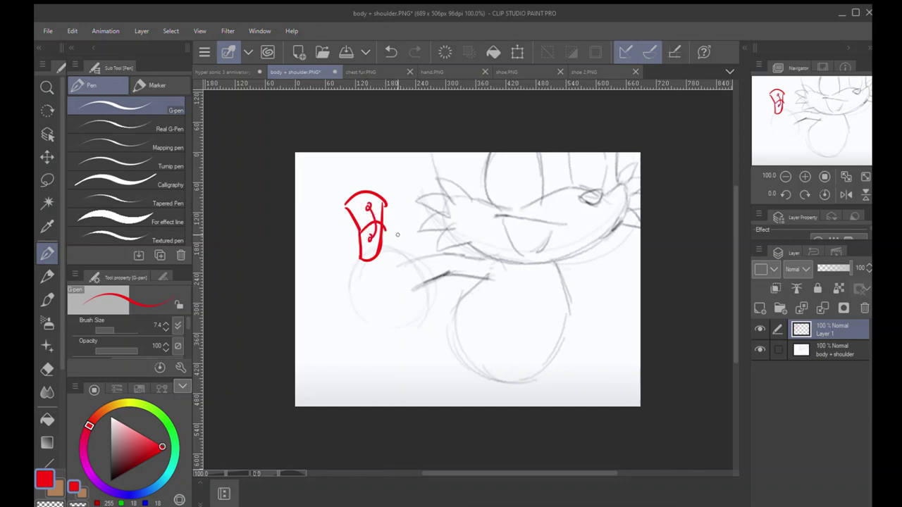
- Draw a second small torso in side view next to the first, and add a pair of leg lines beneath each
{"action": "mouse_move", "coordinate": [399, 231]}
{"action": "left_mouse_down"}
{"action": "mouse_move", "coordinate": [434, 224]}
{"action": "mouse_move", "coordinate": [409, 237]}
{"action": "mouse_move", "coordinate": [406, 261]}
{"action": "mouse_move", "coordinate": [417, 257]}
{"action": "mouse_move", "coordinate": [420, 235]}
{"action": "left_mouse_up"}
{"action": "left_click_drag", "start_coordinate": [360, 259], "coordinate": [358, 301]}
{"action": "left_click_drag", "start_coordinate": [381, 249], "coordinate": [381, 303]}
{"action": "left_click_drag", "start_coordinate": [406, 262], "coordinate": [404, 299]}
{"action": "key", "text": "ctrl+z"}
{"action": "left_click_drag", "start_coordinate": [419, 258], "coordinate": [424, 297]}
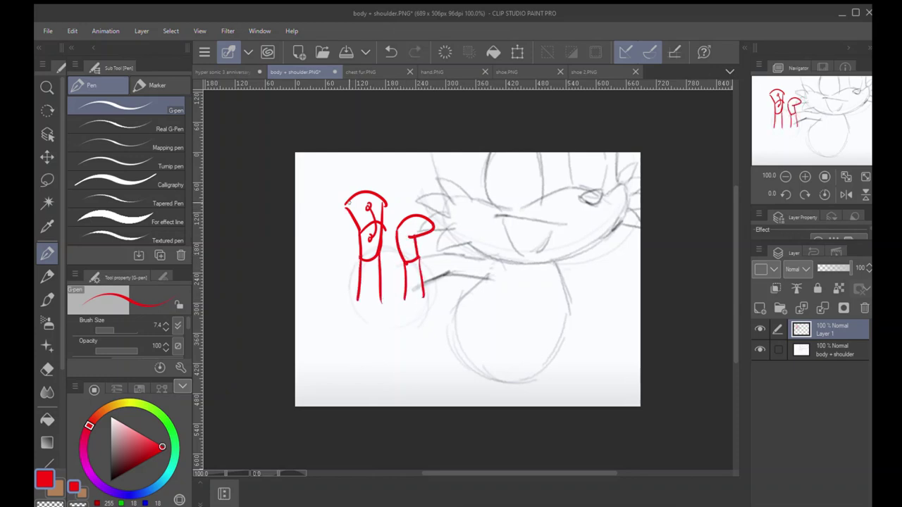
- Add simple arm lines to both small torso figures
{"action": "left_click_drag", "start_coordinate": [347, 206], "coordinate": [345, 256]}
{"action": "mouse_move", "coordinate": [382, 203]}
{"action": "left_mouse_down"}
{"action": "mouse_move", "coordinate": [396, 239]}
{"action": "mouse_move", "coordinate": [385, 270]}
{"action": "left_mouse_up"}
{"action": "left_click_drag", "start_coordinate": [422, 237], "coordinate": [442, 272]}
- Lasso the two small red figures, clear them from the layer and deselect
{"action": "key", "text": "m"}
{"action": "mouse_move", "coordinate": [360, 327]}
{"action": "left_mouse_down"}
{"action": "mouse_move", "coordinate": [512, 253]}
{"action": "mouse_move", "coordinate": [405, 342]}
{"action": "left_mouse_up"}
{"action": "left_click", "coordinate": [387, 365]}
{"action": "key", "text": "ctrl+d"}
{"action": "key", "text": "p"}
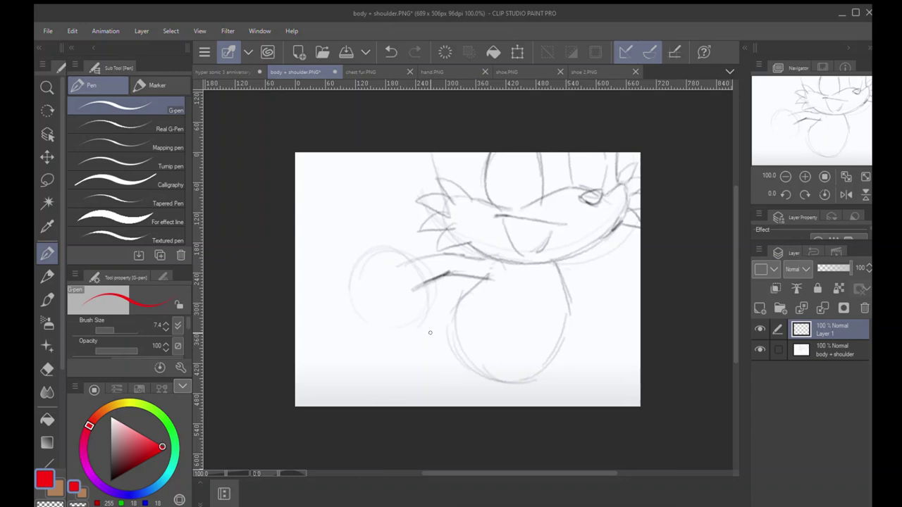
- Draw a large red two-part torso over the sketched body, with an inner contour marking the front of the chest and belly
{"action": "mouse_move", "coordinate": [487, 285]}
{"action": "left_mouse_down"}
{"action": "mouse_move", "coordinate": [569, 284]}
{"action": "mouse_move", "coordinate": [545, 257]}
{"action": "mouse_move", "coordinate": [561, 283]}
{"action": "mouse_move", "coordinate": [560, 338]}
{"action": "mouse_move", "coordinate": [541, 392]}
{"action": "left_mouse_up"}
{"action": "key", "text": "ctrl+z"}
{"action": "mouse_move", "coordinate": [486, 286]}
{"action": "left_mouse_down"}
{"action": "mouse_move", "coordinate": [503, 339]}
{"action": "mouse_move", "coordinate": [497, 368]}
{"action": "mouse_move", "coordinate": [504, 341]}
{"action": "mouse_move", "coordinate": [497, 386]}
{"action": "mouse_move", "coordinate": [549, 382]}
{"action": "mouse_move", "coordinate": [529, 347]}
{"action": "mouse_move", "coordinate": [524, 280]}
{"action": "mouse_move", "coordinate": [570, 280]}
{"action": "mouse_move", "coordinate": [568, 328]}
{"action": "left_mouse_up"}
{"action": "mouse_move", "coordinate": [564, 362]}
{"action": "left_mouse_down"}
{"action": "mouse_move", "coordinate": [525, 389]}
{"action": "mouse_move", "coordinate": [541, 386]}
{"action": "left_mouse_up"}
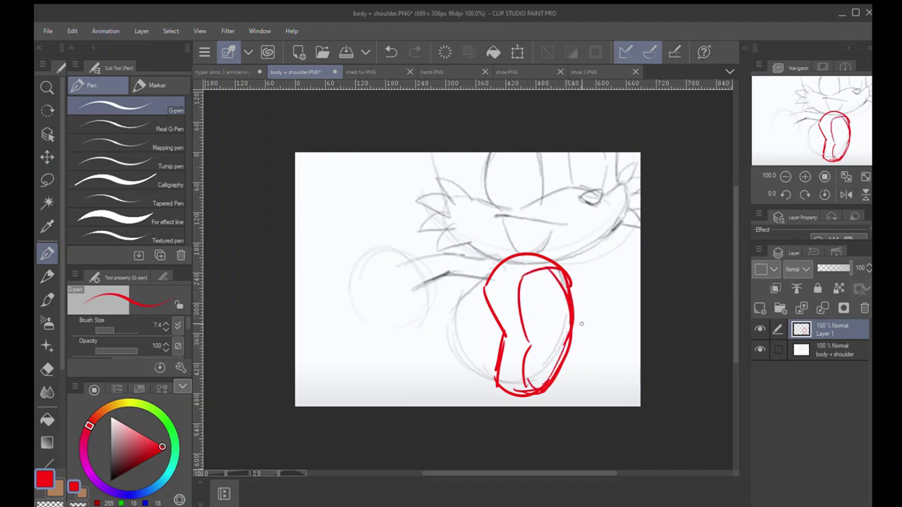
- Lasso the large two-part torso, clear it and deselect
{"action": "key", "text": "m"}
{"action": "mouse_move", "coordinate": [475, 407]}
{"action": "left_mouse_down"}
{"action": "mouse_move", "coordinate": [520, 215]}
{"action": "mouse_move", "coordinate": [618, 415]}
{"action": "left_mouse_up"}
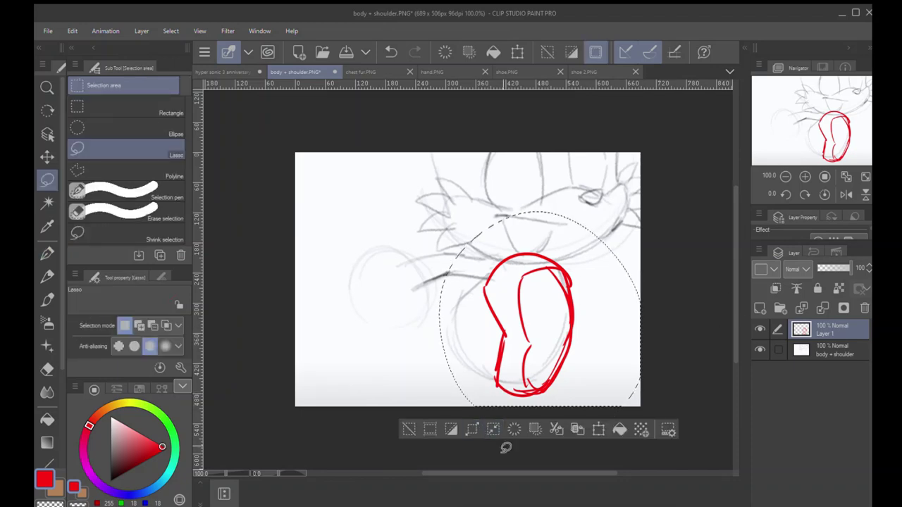
{"action": "left_click", "coordinate": [495, 425]}
{"action": "key", "text": "ctrl+d"}
{"action": "key", "text": "p"}
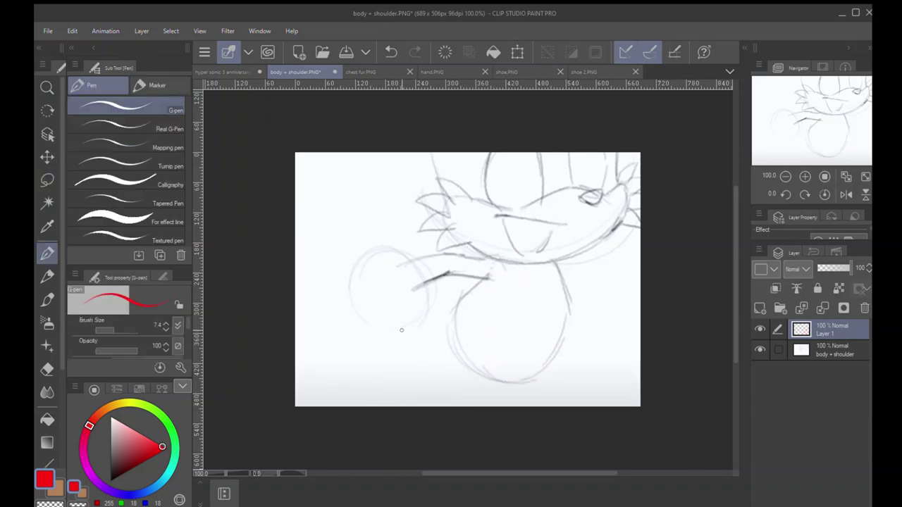
- Try marking the chest and belly with two small circles joined by a curve, crossed by a dividing line over the body
{"action": "left_click_drag", "start_coordinate": [535, 284], "coordinate": [520, 338]}
{"action": "left_click_drag", "start_coordinate": [488, 279], "coordinate": [591, 298]}
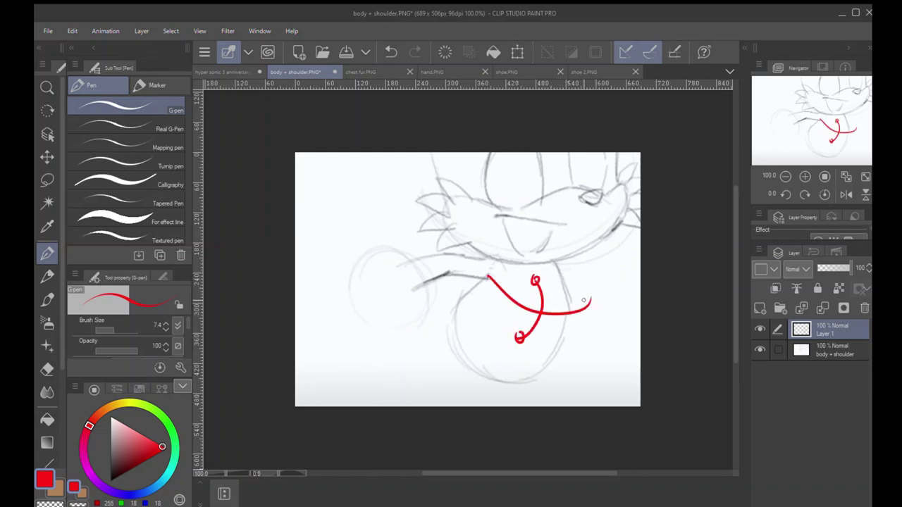
{"action": "mouse_move", "coordinate": [556, 271]}
{"action": "left_mouse_down"}
{"action": "mouse_move", "coordinate": [570, 309]}
{"action": "mouse_move", "coordinate": [546, 358]}
{"action": "left_mouse_up"}
{"action": "key", "text": "ctrl+z"}
{"action": "key", "text": "ctrl+z"}
{"action": "key", "text": "ctrl+z"}
{"action": "key", "text": "ctrl+z"}
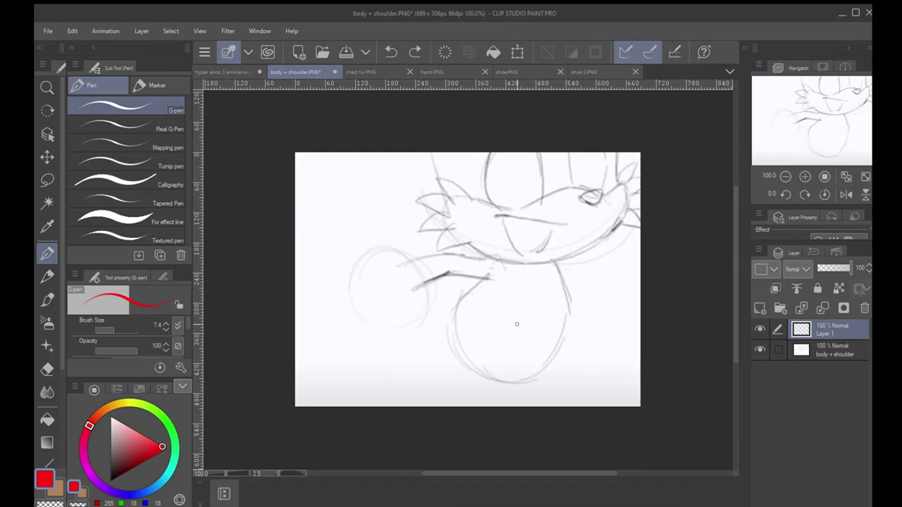
- Draw a red dome for the chest over the top of the body, running from the shoulder to the far side
{"action": "mouse_move", "coordinate": [484, 278]}
{"action": "left_mouse_down"}
{"action": "mouse_move", "coordinate": [506, 245]}
{"action": "mouse_move", "coordinate": [554, 258]}
{"action": "left_mouse_up"}
{"action": "key", "text": "ctrl+z"}
{"action": "key", "text": "ctrl+z"}
{"action": "mouse_move", "coordinate": [499, 259]}
{"action": "left_mouse_down"}
{"action": "mouse_move", "coordinate": [545, 254]}
{"action": "mouse_move", "coordinate": [551, 261]}
{"action": "left_mouse_up"}
{"action": "mouse_move", "coordinate": [527, 250]}
{"action": "left_mouse_down"}
{"action": "mouse_move", "coordinate": [550, 258]}
{"action": "mouse_move", "coordinate": [520, 246]}
{"action": "mouse_move", "coordinate": [568, 310]}
{"action": "left_mouse_up"}
{"action": "mouse_move", "coordinate": [501, 262]}
{"action": "left_mouse_down"}
{"action": "mouse_move", "coordinate": [485, 279]}
{"action": "mouse_move", "coordinate": [585, 322]}
{"action": "left_mouse_up"}
{"action": "key", "text": "ctrl+z"}
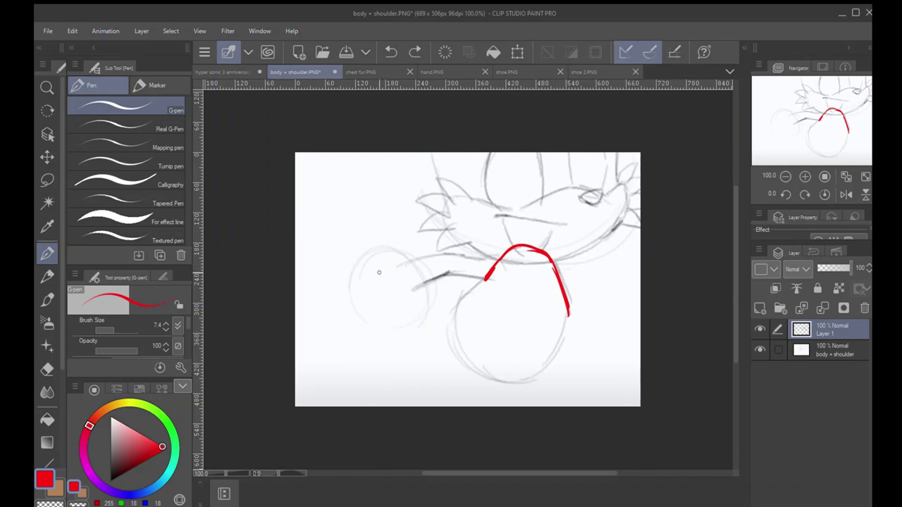
- Draw a small side-view torso with a hatched chest in the blank area beside the head
{"action": "mouse_move", "coordinate": [335, 189]}
{"action": "left_mouse_down"}
{"action": "mouse_move", "coordinate": [362, 185]}
{"action": "mouse_move", "coordinate": [365, 213]}
{"action": "mouse_move", "coordinate": [344, 214]}
{"action": "mouse_move", "coordinate": [343, 231]}
{"action": "mouse_move", "coordinate": [365, 210]}
{"action": "mouse_move", "coordinate": [335, 228]}
{"action": "mouse_move", "coordinate": [326, 215]}
{"action": "mouse_move", "coordinate": [366, 207]}
{"action": "mouse_move", "coordinate": [350, 208]}
{"action": "left_mouse_up"}
{"action": "mouse_move", "coordinate": [351, 181]}
{"action": "left_mouse_down"}
{"action": "mouse_move", "coordinate": [357, 204]}
{"action": "mouse_move", "coordinate": [363, 200]}
{"action": "left_mouse_up"}
{"action": "left_click_drag", "start_coordinate": [365, 193], "coordinate": [367, 203]}
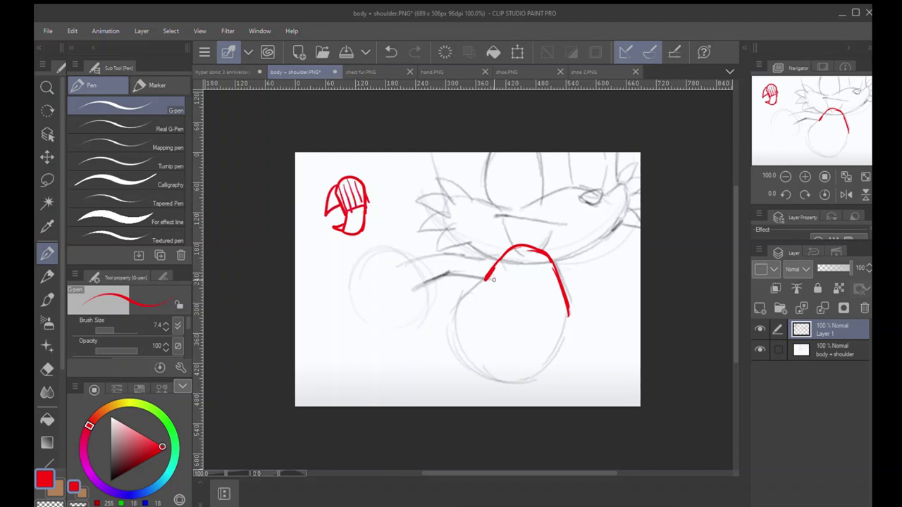
- Hatch the large chest dome with slanted red lines
{"action": "left_click_drag", "start_coordinate": [504, 255], "coordinate": [492, 283]}
{"action": "mouse_move", "coordinate": [515, 248]}
{"action": "left_mouse_down"}
{"action": "mouse_move", "coordinate": [502, 280]}
{"action": "mouse_move", "coordinate": [510, 287]}
{"action": "left_mouse_up"}
{"action": "mouse_move", "coordinate": [533, 249]}
{"action": "left_mouse_down"}
{"action": "mouse_move", "coordinate": [520, 293]}
{"action": "mouse_move", "coordinate": [527, 299]}
{"action": "left_mouse_up"}
{"action": "mouse_move", "coordinate": [547, 265]}
{"action": "left_mouse_down"}
{"action": "mouse_move", "coordinate": [534, 307]}
{"action": "mouse_move", "coordinate": [542, 316]}
{"action": "left_mouse_up"}
{"action": "left_click_drag", "start_coordinate": [563, 289], "coordinate": [555, 317]}
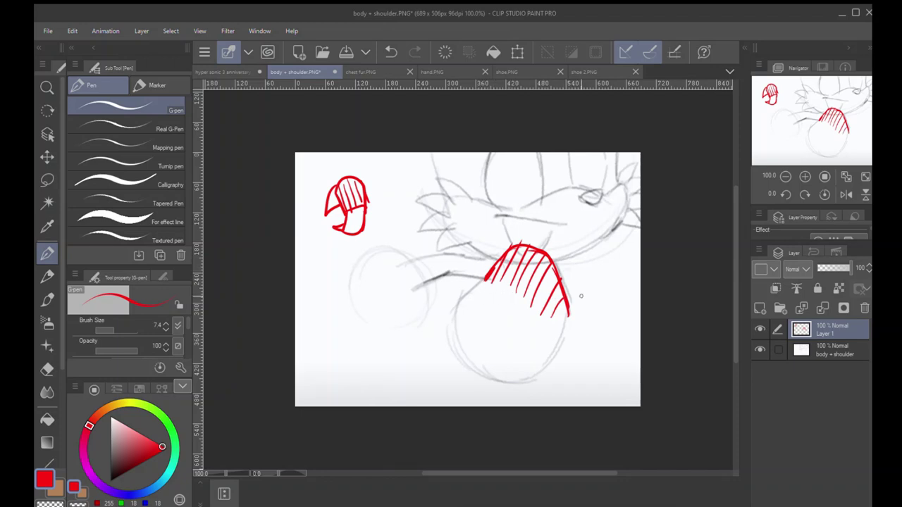
- Trace the large round belly in red from the shoulder around the bottom of the body
{"action": "mouse_move", "coordinate": [588, 262]}
{"action": "left_mouse_down"}
{"action": "mouse_move", "coordinate": [584, 368]}
{"action": "mouse_move", "coordinate": [603, 375]}
{"action": "mouse_move", "coordinate": [610, 263]}
{"action": "left_mouse_up"}
{"action": "key", "text": "ctrl+z"}
{"action": "key", "text": "ctrl+z"}
{"action": "mouse_move", "coordinate": [484, 279]}
{"action": "left_mouse_down"}
{"action": "mouse_move", "coordinate": [523, 379]}
{"action": "mouse_move", "coordinate": [564, 338]}
{"action": "mouse_move", "coordinate": [514, 382]}
{"action": "left_mouse_up"}
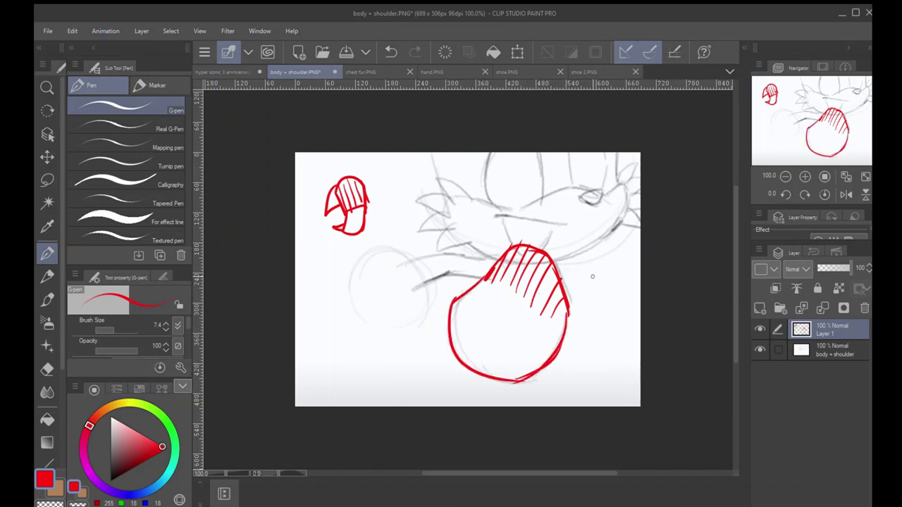
- Draw a small pear-shaped body beside the large torso and move it next to the small hatched figure
{"action": "mouse_move", "coordinate": [589, 265]}
{"action": "left_mouse_down"}
{"action": "mouse_move", "coordinate": [590, 281]}
{"action": "mouse_move", "coordinate": [607, 258]}
{"action": "mouse_move", "coordinate": [615, 279]}
{"action": "mouse_move", "coordinate": [586, 305]}
{"action": "mouse_move", "coordinate": [620, 303]}
{"action": "mouse_move", "coordinate": [613, 309]}
{"action": "left_mouse_up"}
{"action": "key", "text": "ctrl+z"}
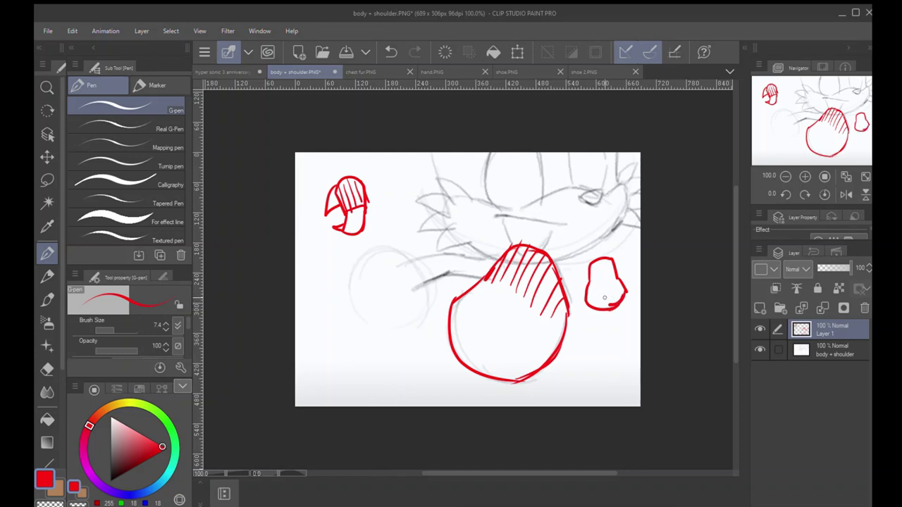
{"action": "key", "text": "m"}
{"action": "left_click_drag", "start_coordinate": [335, 247], "coordinate": [338, 289]}
{"action": "key", "text": "ctrl+d"}
{"action": "mouse_move", "coordinate": [585, 324]}
{"action": "left_mouse_down"}
{"action": "mouse_move", "coordinate": [571, 283]}
{"action": "mouse_move", "coordinate": [660, 310]}
{"action": "mouse_move", "coordinate": [466, 221]}
{"action": "left_mouse_up"}
{"action": "key", "text": "ctrl+d"}
{"action": "key", "text": "ctrl+space"}
{"action": "mouse_move", "coordinate": [409, 200]}
{"action": "left_mouse_down"}
{"action": "mouse_move", "coordinate": [437, 208]}
{"action": "mouse_move", "coordinate": [415, 187]}
{"action": "left_mouse_up"}
- Lasso the small pear-shaped body, scale it down slightly, reposition it and deselect
{"action": "key", "text": "p"}
{"action": "key", "text": "m"}
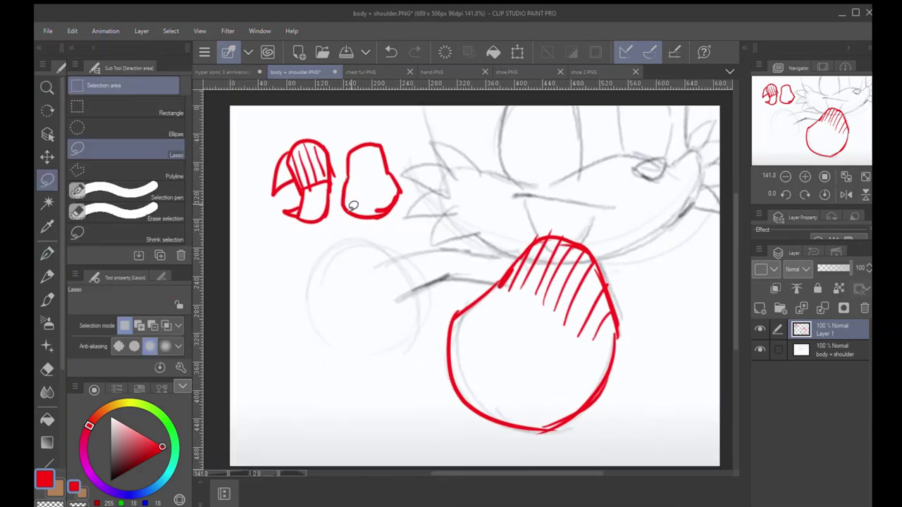
{"action": "mouse_move", "coordinate": [350, 229]}
{"action": "left_mouse_down"}
{"action": "mouse_move", "coordinate": [337, 164]}
{"action": "mouse_move", "coordinate": [428, 149]}
{"action": "mouse_move", "coordinate": [386, 254]}
{"action": "left_mouse_up"}
{"action": "key", "text": "ctrl+t"}
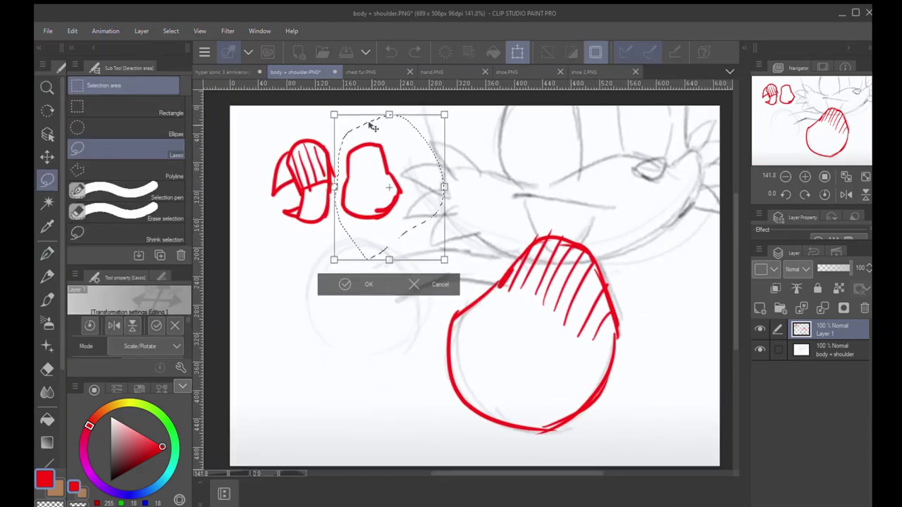
{"action": "left_click_drag", "start_coordinate": [389, 115], "coordinate": [389, 140]}
{"action": "mouse_move", "coordinate": [373, 171]}
{"action": "left_mouse_down"}
{"action": "mouse_move", "coordinate": [361, 192]}
{"action": "mouse_move", "coordinate": [381, 180]}
{"action": "mouse_move", "coordinate": [360, 167]}
{"action": "left_mouse_up"}
{"action": "left_click", "coordinate": [345, 279]}
{"action": "key", "text": "ctrl+d"}
- Hatch the chest portion of the small pear-shaped body with vertical lines
{"action": "key", "text": "p"}
{"action": "left_click_drag", "start_coordinate": [365, 187], "coordinate": [365, 164]}
{"action": "left_click_drag", "start_coordinate": [370, 186], "coordinate": [369, 163]}
{"action": "mouse_move", "coordinate": [375, 184]}
{"action": "left_mouse_down"}
{"action": "mouse_move", "coordinate": [374, 162]}
{"action": "mouse_move", "coordinate": [380, 185]}
{"action": "left_mouse_up"}
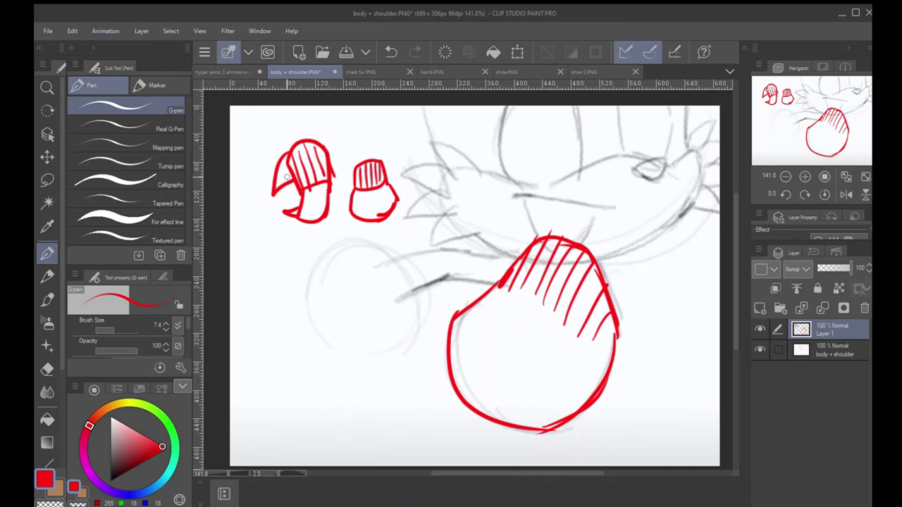
- Lasso and clear the pointed shapes along the outer side of the first small torso, and deselect
{"action": "key", "text": "m"}
{"action": "mouse_move", "coordinate": [293, 189]}
{"action": "left_mouse_down"}
{"action": "mouse_move", "coordinate": [287, 156]}
{"action": "mouse_move", "coordinate": [251, 191]}
{"action": "mouse_move", "coordinate": [282, 224]}
{"action": "mouse_move", "coordinate": [299, 205]}
{"action": "left_mouse_up"}
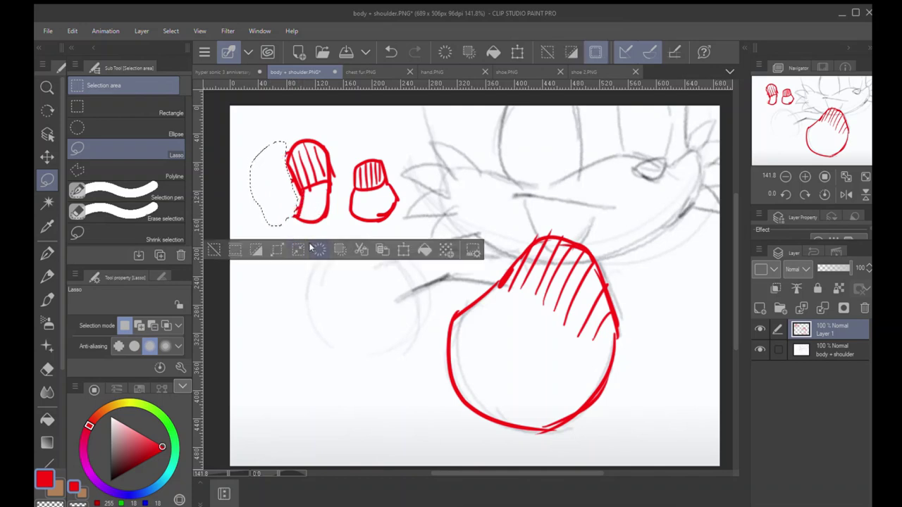
{"action": "key", "text": "ctrl+d"}
{"action": "key", "text": "p"}
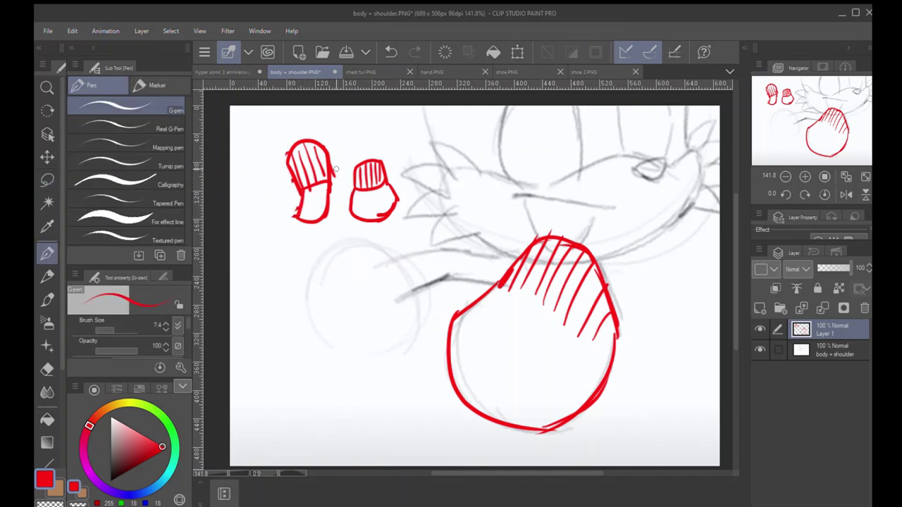
- Try drawing connecting lines between the two small figures
{"action": "left_click_drag", "start_coordinate": [330, 161], "coordinate": [360, 164]}
{"action": "left_click_drag", "start_coordinate": [315, 206], "coordinate": [366, 207]}
{"action": "key", "text": "ctrl+z"}
{"action": "key", "text": "ctrl+z"}
{"action": "key", "text": "ctrl+z"}
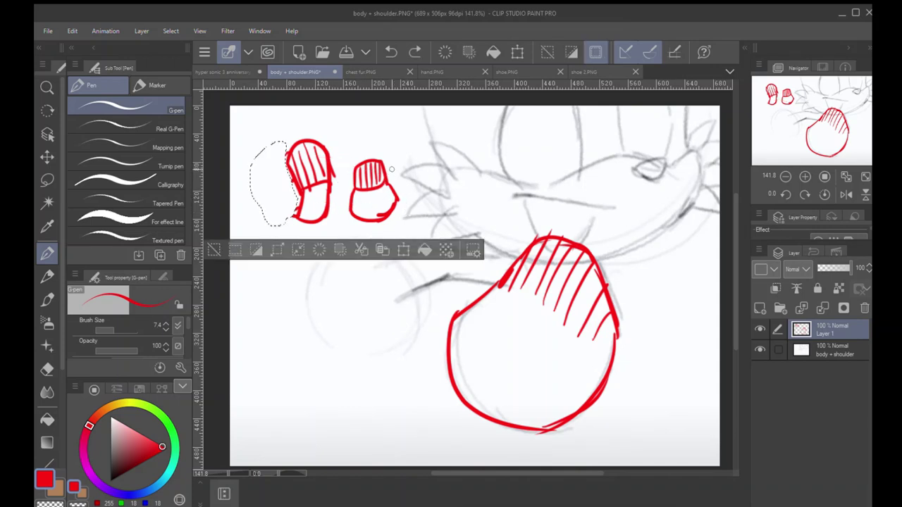
{"action": "key", "text": "m"}
{"action": "key", "text": "ctrl+d"}
{"action": "key", "text": "p"}
- Try circling the first small torso with a red loop
{"action": "left_click_drag", "start_coordinate": [317, 121], "coordinate": [278, 128]}
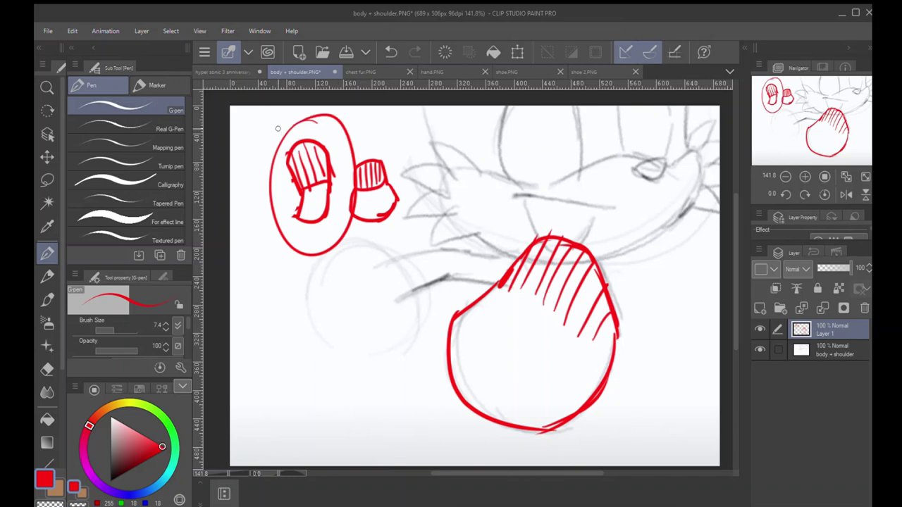
{"action": "key", "text": "ctrl+z"}
{"action": "key", "text": "m"}
{"action": "left_click_drag", "start_coordinate": [349, 199], "coordinate": [329, 162]}
{"action": "key", "text": "ctrl+d"}
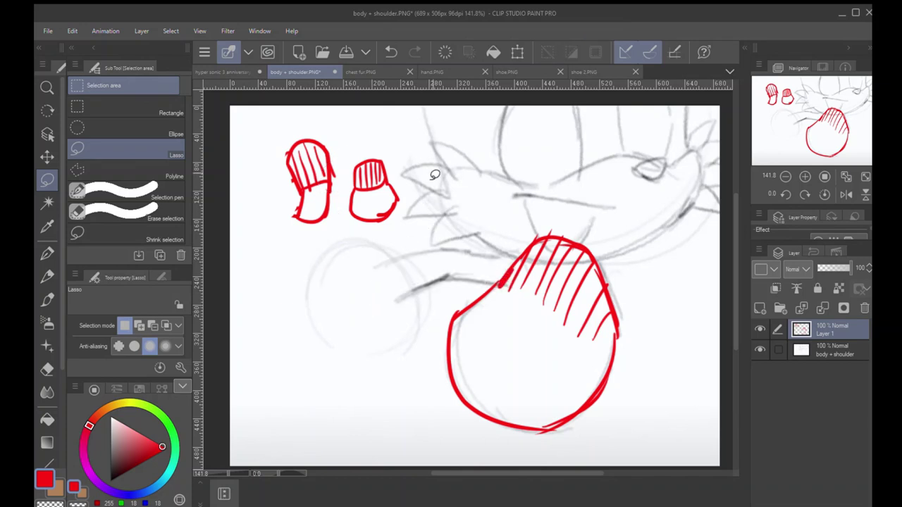
- Draw a third small figure with a striped chest and round belly, and add short tick marks beneath it
{"action": "key", "text": "p"}
{"action": "mouse_move", "coordinate": [421, 184]}
{"action": "left_mouse_down"}
{"action": "mouse_move", "coordinate": [433, 152]}
{"action": "mouse_move", "coordinate": [447, 185]}
{"action": "mouse_move", "coordinate": [433, 229]}
{"action": "mouse_move", "coordinate": [451, 184]}
{"action": "mouse_move", "coordinate": [428, 185]}
{"action": "left_mouse_up"}
{"action": "mouse_move", "coordinate": [436, 157]}
{"action": "left_mouse_down"}
{"action": "mouse_move", "coordinate": [445, 186]}
{"action": "mouse_move", "coordinate": [429, 209]}
{"action": "mouse_move", "coordinate": [445, 190]}
{"action": "left_mouse_up"}
{"action": "left_click_drag", "start_coordinate": [416, 233], "coordinate": [410, 243]}
{"action": "left_click_drag", "start_coordinate": [426, 241], "coordinate": [444, 248]}
{"action": "left_click_drag", "start_coordinate": [462, 234], "coordinate": [464, 240]}
{"action": "left_click_drag", "start_coordinate": [470, 225], "coordinate": [473, 232]}
- Lasso the third small figure with its tick marks, clear it and deselect
{"action": "key", "text": "m"}
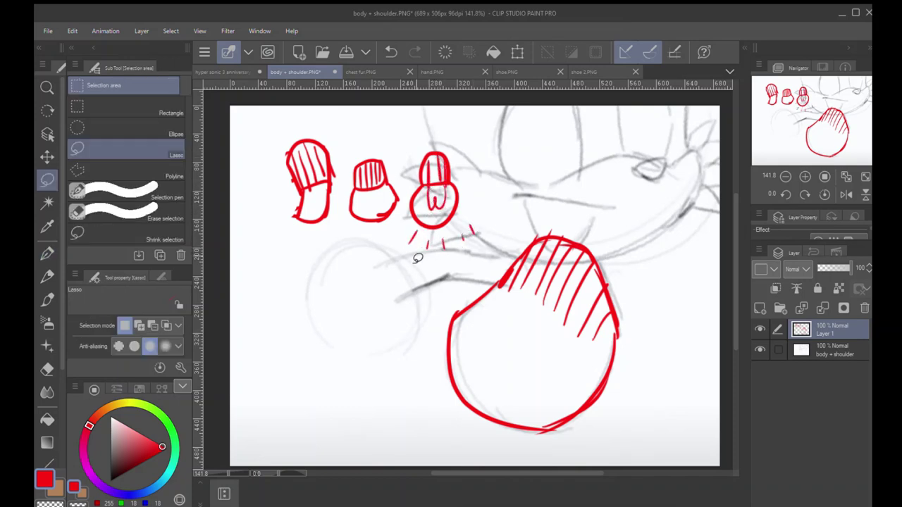
{"action": "mouse_move", "coordinate": [416, 258]}
{"action": "left_mouse_down"}
{"action": "mouse_move", "coordinate": [423, 145]}
{"action": "mouse_move", "coordinate": [439, 278]}
{"action": "left_mouse_up"}
{"action": "left_click", "coordinate": [425, 296]}
{"action": "key", "text": "ctrl+d"}
{"action": "key", "text": "p"}
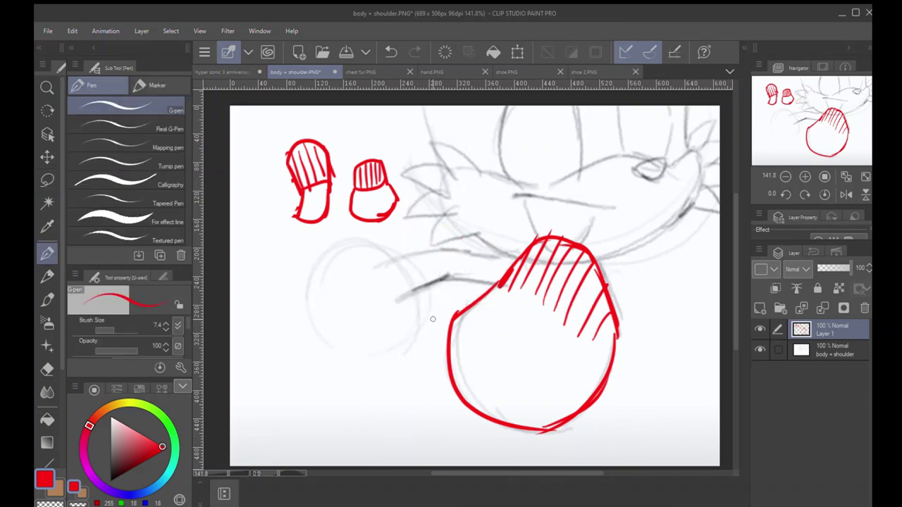
- Go over the shoulder and chest outline of the large red torso with additional strokes
{"action": "mouse_move", "coordinate": [514, 295]}
{"action": "left_mouse_down"}
{"action": "mouse_move", "coordinate": [443, 270]}
{"action": "mouse_move", "coordinate": [447, 297]}
{"action": "left_mouse_up"}
{"action": "left_click_drag", "start_coordinate": [448, 303], "coordinate": [464, 294]}
{"action": "mouse_move", "coordinate": [473, 240]}
{"action": "left_mouse_down"}
{"action": "mouse_move", "coordinate": [513, 248]}
{"action": "mouse_move", "coordinate": [548, 326]}
{"action": "left_mouse_up"}
{"action": "key", "text": "ctrl+z"}
{"action": "left_click_drag", "start_coordinate": [448, 271], "coordinate": [405, 303]}
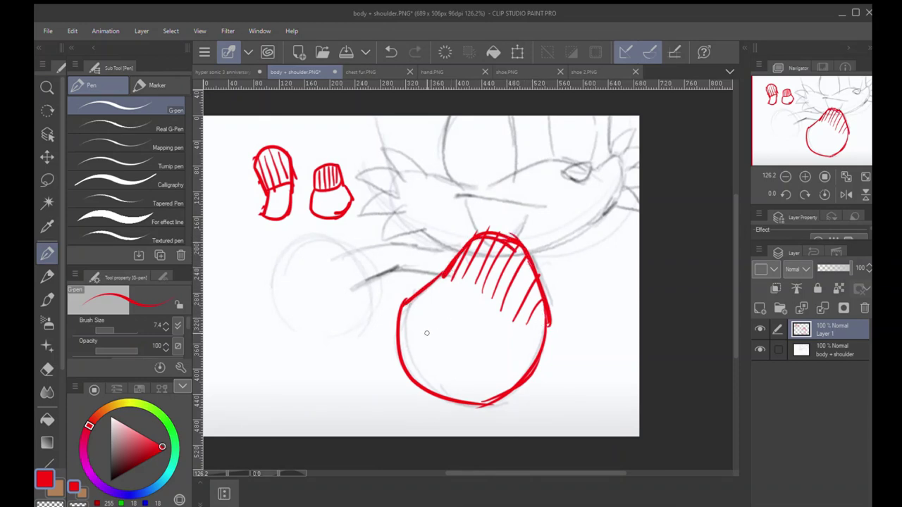
- Lasso the large hatched torso, clear it and deselect, keeping the two small figures
{"action": "key", "text": "m"}
{"action": "mouse_move", "coordinate": [385, 374]}
{"action": "left_mouse_down"}
{"action": "mouse_move", "coordinate": [385, 218]}
{"action": "mouse_move", "coordinate": [403, 442]}
{"action": "left_mouse_up"}
{"action": "left_click", "coordinate": [449, 460]}
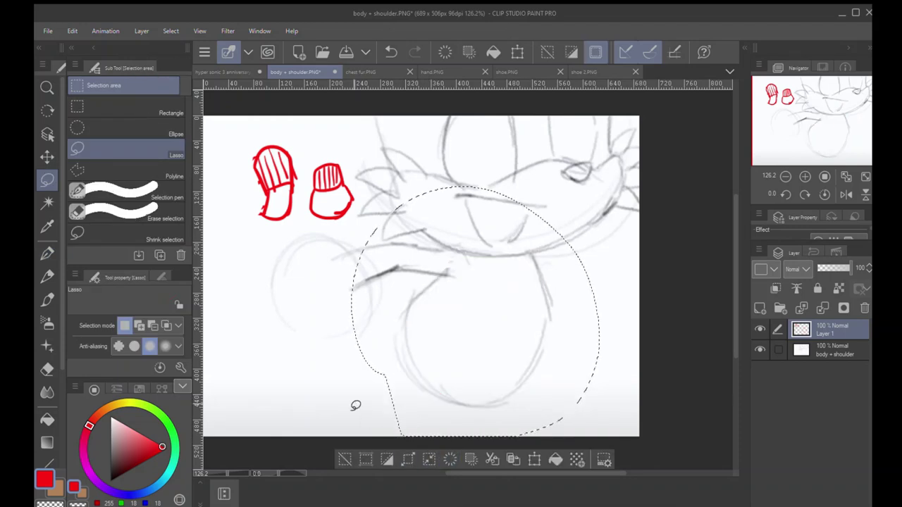
{"action": "key", "text": "ctrl+d"}
{"action": "key", "text": "p"}
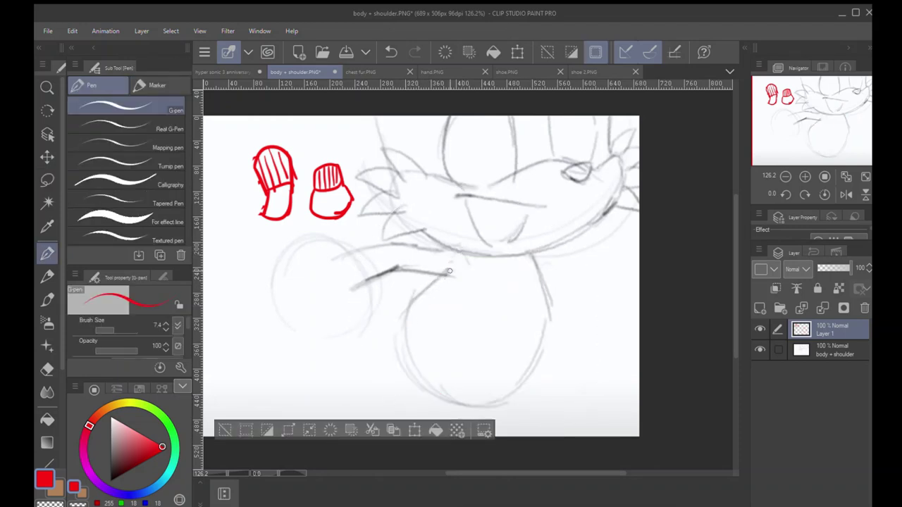
{"action": "key", "text": "m"}
{"action": "key", "text": "ctrl+d"}
{"action": "key", "text": "p"}
- Trace the body in red from the neck over the angled shoulder, around the belly and up the opposite side
{"action": "mouse_move", "coordinate": [409, 305]}
{"action": "left_mouse_down"}
{"action": "mouse_move", "coordinate": [448, 275]}
{"action": "mouse_move", "coordinate": [462, 236]}
{"action": "left_mouse_up"}
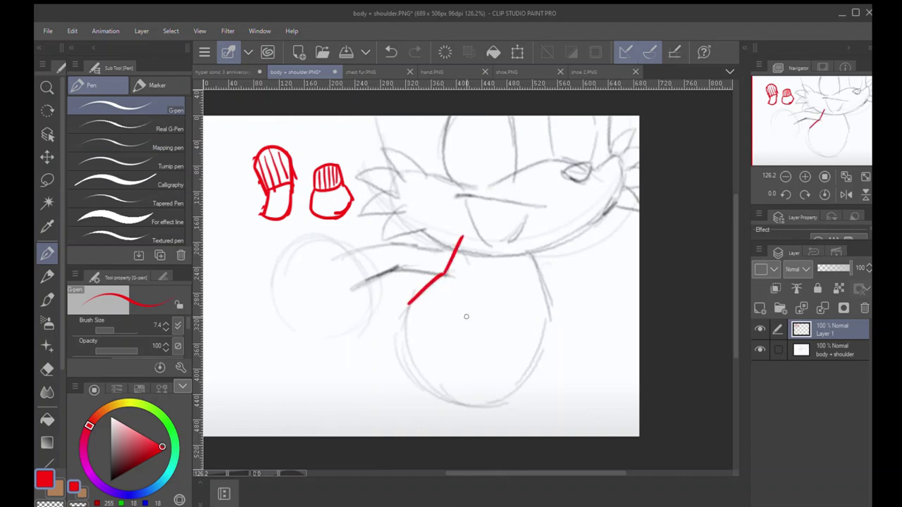
{"action": "left_click_drag", "start_coordinate": [451, 232], "coordinate": [438, 258]}
{"action": "left_click_drag", "start_coordinate": [408, 302], "coordinate": [506, 423]}
{"action": "key", "text": "ctrl+z"}
{"action": "key", "text": "ctrl+z"}
{"action": "key", "text": "ctrl+z"}
{"action": "mouse_move", "coordinate": [455, 246]}
{"action": "left_mouse_down"}
{"action": "mouse_move", "coordinate": [406, 310]}
{"action": "mouse_move", "coordinate": [550, 341]}
{"action": "left_mouse_up"}
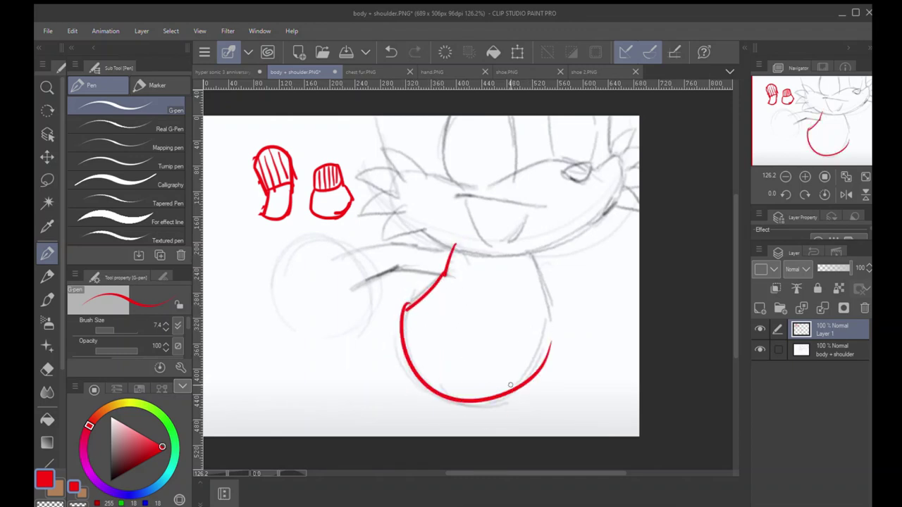
{"action": "mouse_move", "coordinate": [553, 299]}
{"action": "left_mouse_down"}
{"action": "mouse_move", "coordinate": [547, 345]}
{"action": "mouse_move", "coordinate": [525, 380]}
{"action": "left_mouse_up"}
{"action": "left_click_drag", "start_coordinate": [521, 246], "coordinate": [544, 338]}
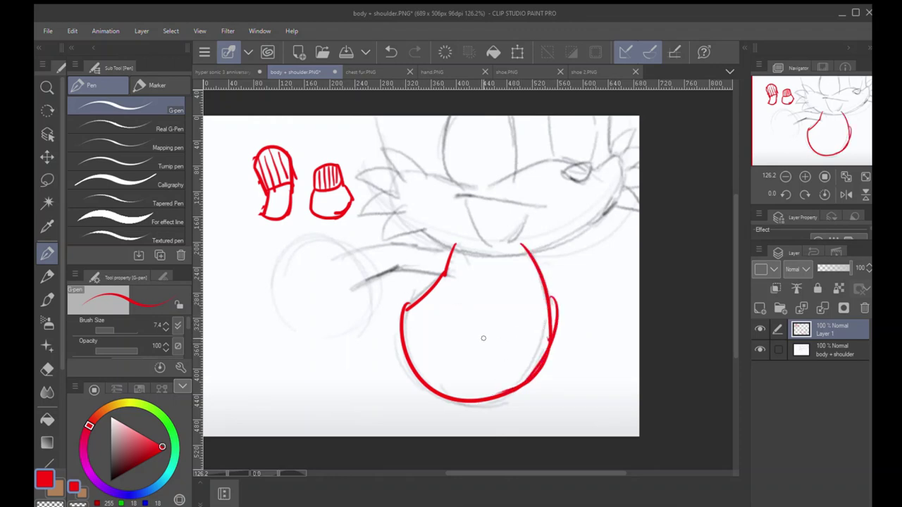
- Lasso the red body outline, delete it and deselect
{"action": "key", "text": "m"}
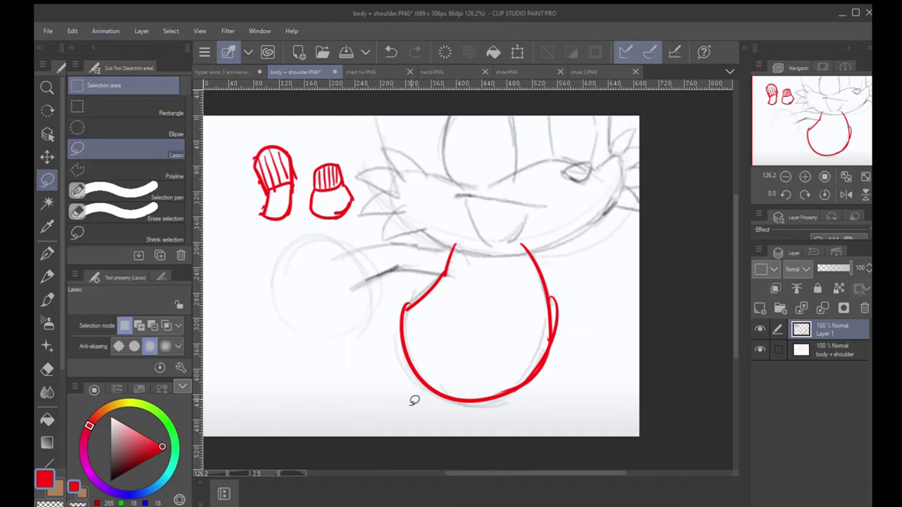
{"action": "mouse_move", "coordinate": [417, 400]}
{"action": "left_mouse_down"}
{"action": "mouse_move", "coordinate": [469, 204]}
{"action": "mouse_move", "coordinate": [491, 421]}
{"action": "mouse_move", "coordinate": [458, 427]}
{"action": "left_mouse_up"}
{"action": "key", "text": "Delete"}
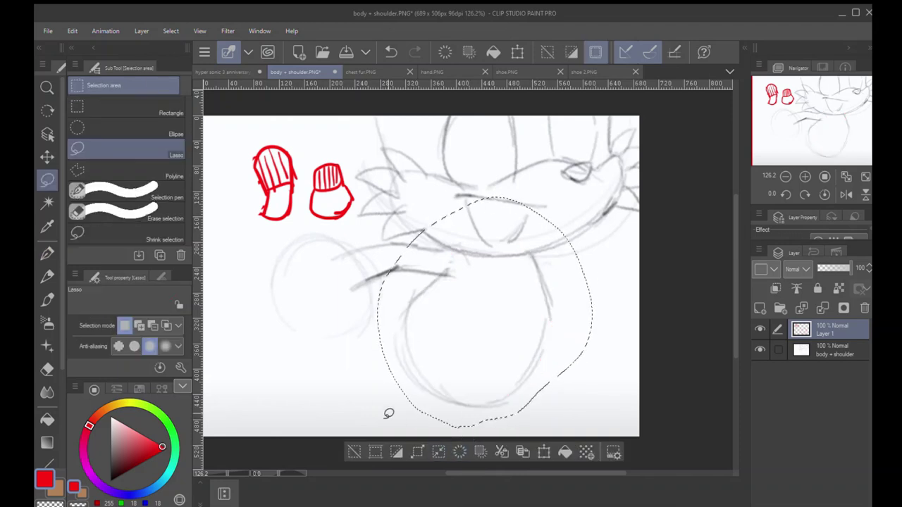
{"action": "key", "text": "ctrl+d"}
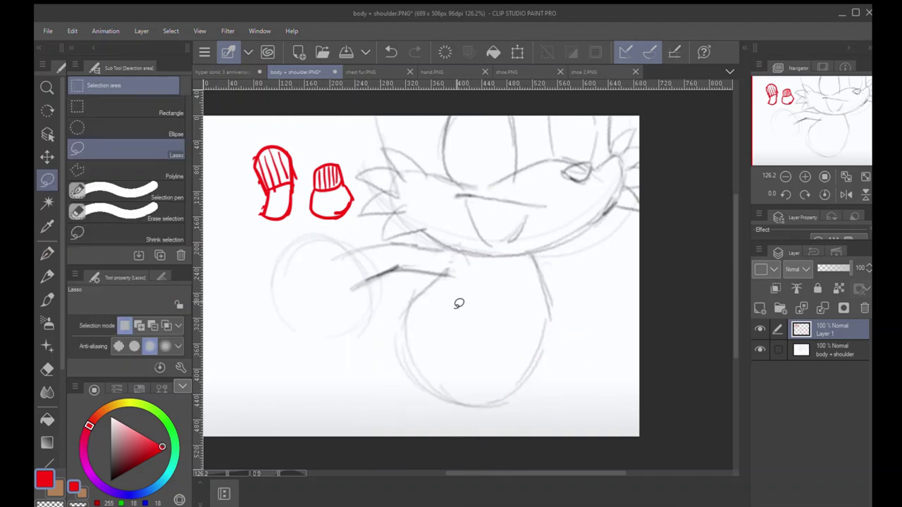
- Draw a red dividing curve across the body, crossed by a curved line joining circles on the chest and belly
{"action": "key", "text": "p"}
{"action": "mouse_move", "coordinate": [445, 269]}
{"action": "left_mouse_down"}
{"action": "mouse_move", "coordinate": [556, 301]}
{"action": "mouse_move", "coordinate": [509, 328]}
{"action": "mouse_move", "coordinate": [485, 356]}
{"action": "left_mouse_up"}
{"action": "left_click_drag", "start_coordinate": [510, 295], "coordinate": [509, 293]}
- Lasso the dividing curve and joined circles, delete them and deselect
{"action": "key", "text": "m"}
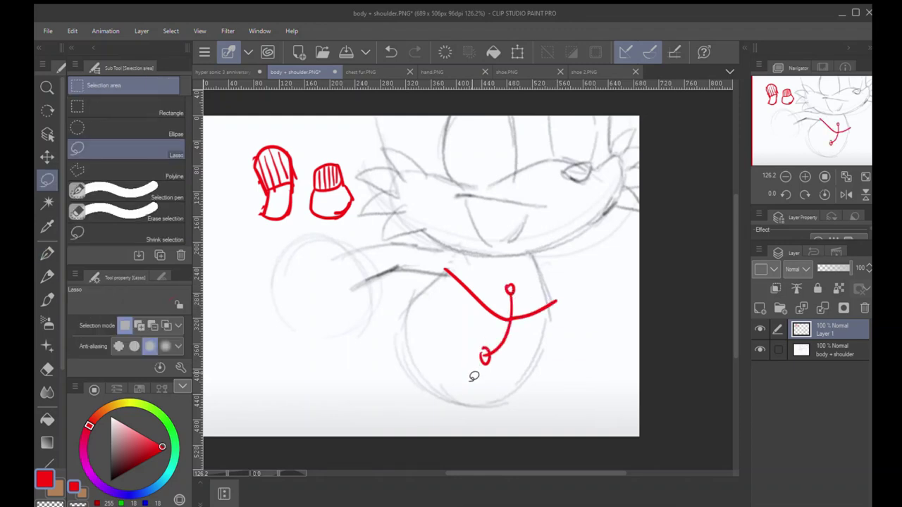
{"action": "mouse_move", "coordinate": [475, 384]}
{"action": "left_mouse_down"}
{"action": "mouse_move", "coordinate": [582, 252]}
{"action": "mouse_move", "coordinate": [599, 347]}
{"action": "left_mouse_up"}
{"action": "key", "text": "Delete"}
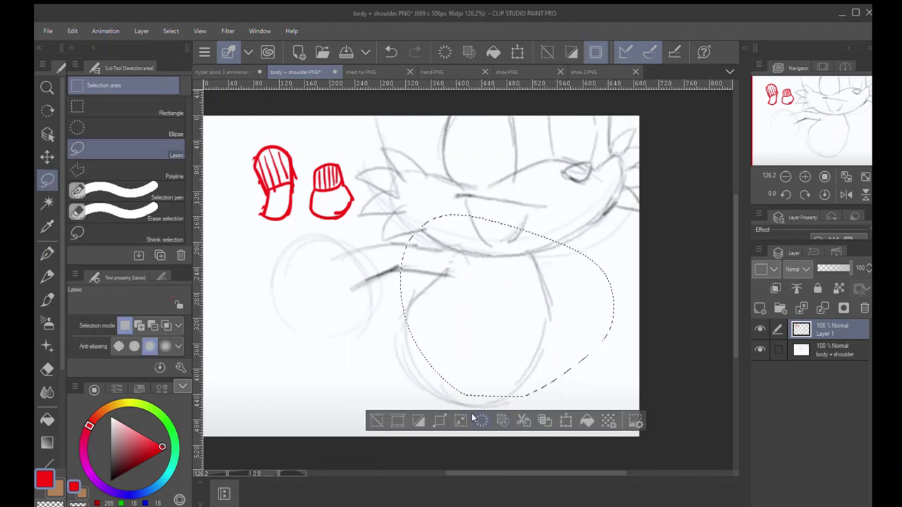
{"action": "key", "text": "ctrl+d"}
{"action": "key", "text": "p"}
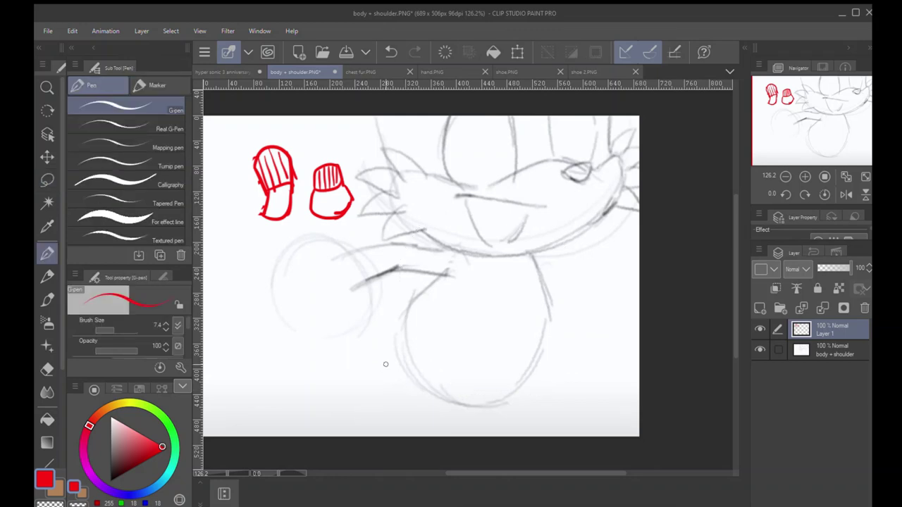
- Lasso the two hatched red shapes beside the body, delete them and deselect
{"action": "key", "text": "m"}
{"action": "mouse_move", "coordinate": [284, 239]}
{"action": "left_mouse_down"}
{"action": "mouse_move", "coordinate": [427, 215]}
{"action": "mouse_move", "coordinate": [321, 262]}
{"action": "left_mouse_up"}
{"action": "key", "text": "Delete"}
{"action": "key", "text": "ctrl+d"}
{"action": "key", "text": "p"}
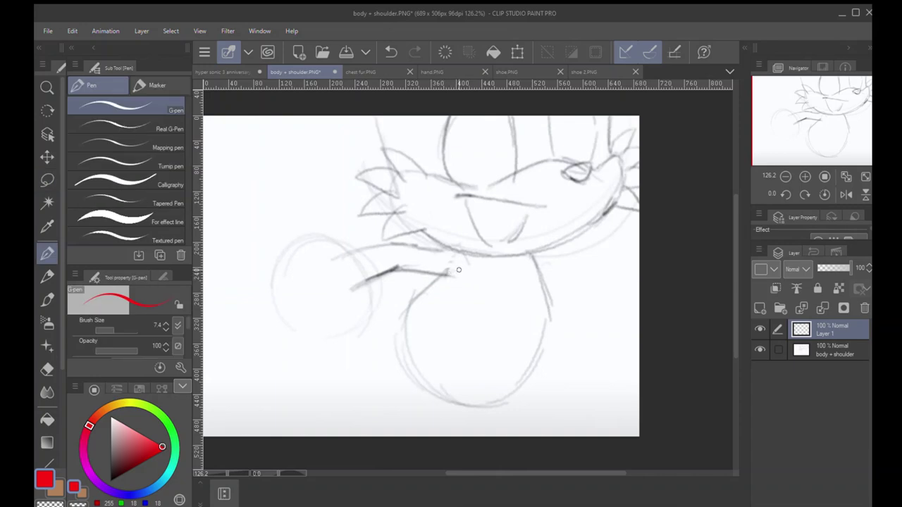
- Trace the shoulder bump and the upper and lower edges of the arm in red
{"action": "mouse_move", "coordinate": [440, 250]}
{"action": "left_mouse_down"}
{"action": "mouse_move", "coordinate": [454, 245]}
{"action": "mouse_move", "coordinate": [470, 262]}
{"action": "left_mouse_up"}
{"action": "left_click_drag", "start_coordinate": [453, 282], "coordinate": [451, 281]}
{"action": "key", "text": "ctrl+z"}
{"action": "mouse_move", "coordinate": [442, 248]}
{"action": "left_mouse_down"}
{"action": "mouse_move", "coordinate": [391, 246]}
{"action": "mouse_move", "coordinate": [342, 256]}
{"action": "left_mouse_up"}
{"action": "mouse_move", "coordinate": [358, 288]}
{"action": "left_mouse_down"}
{"action": "mouse_move", "coordinate": [394, 265]}
{"action": "mouse_move", "coordinate": [463, 279]}
{"action": "left_mouse_up"}
{"action": "key", "text": "ctrl+z"}
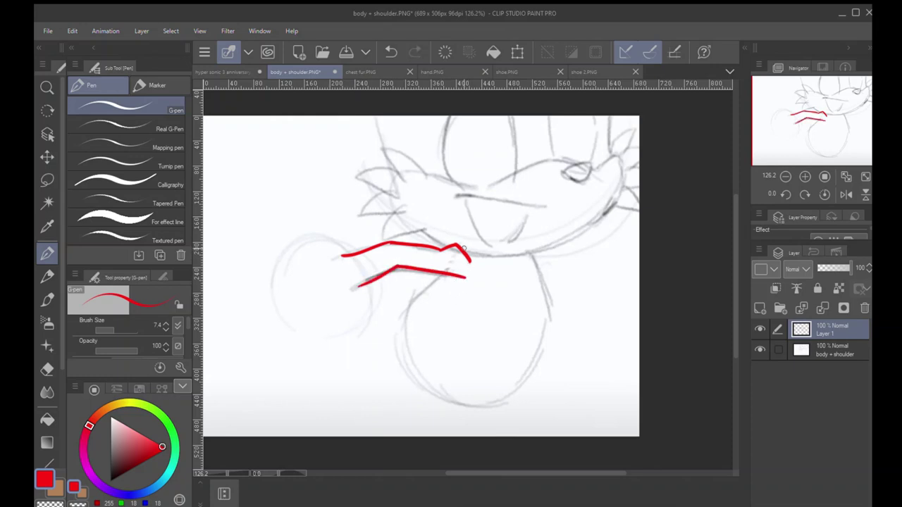
{"action": "mouse_move", "coordinate": [468, 233]}
{"action": "left_mouse_down"}
{"action": "mouse_move", "coordinate": [477, 233]}
{"action": "mouse_move", "coordinate": [444, 235]}
{"action": "left_mouse_up"}
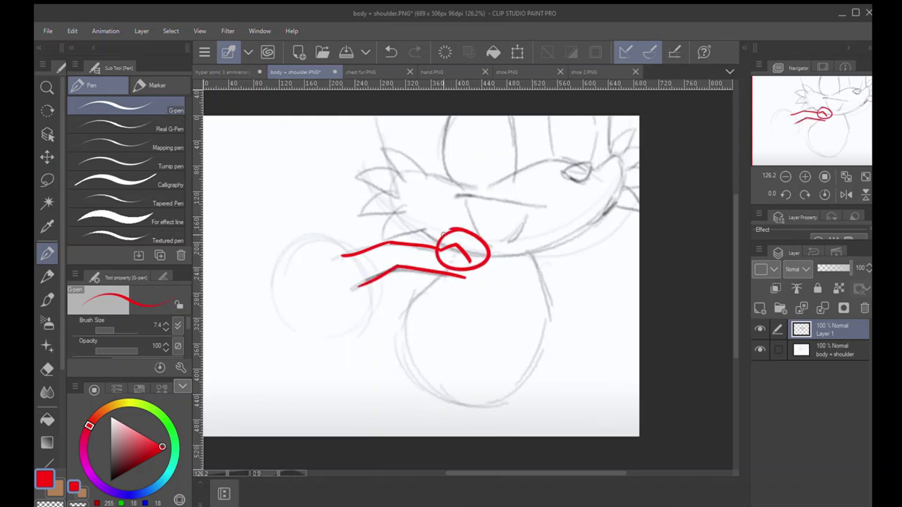
{"action": "key", "text": "ctrl+z"}
- Try replacing the red shoulder bump with a straight line running from the arm into the chest
{"action": "key", "text": "e"}
{"action": "mouse_move", "coordinate": [472, 261]}
{"action": "left_mouse_down"}
{"action": "mouse_move", "coordinate": [452, 242]}
{"action": "mouse_move", "coordinate": [472, 261]}
{"action": "left_mouse_up"}
{"action": "key", "text": "p"}
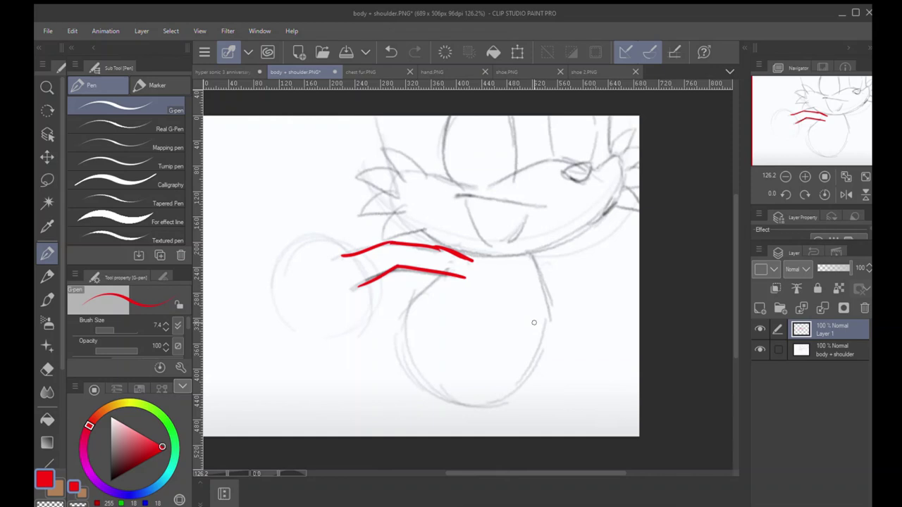
{"action": "key", "text": "ctrl+z"}
{"action": "key", "text": "ctrl+z"}
- Retrace the shoulder bump with a heavier red stroke
{"action": "mouse_move", "coordinate": [439, 250]}
{"action": "left_mouse_down"}
{"action": "mouse_move", "coordinate": [456, 246]}
{"action": "mouse_move", "coordinate": [466, 257]}
{"action": "left_mouse_up"}
{"action": "mouse_move", "coordinate": [448, 220]}
{"action": "left_mouse_down"}
{"action": "mouse_move", "coordinate": [508, 228]}
{"action": "mouse_move", "coordinate": [415, 229]}
{"action": "mouse_move", "coordinate": [444, 245]}
{"action": "mouse_move", "coordinate": [425, 226]}
{"action": "mouse_move", "coordinate": [466, 259]}
{"action": "left_mouse_up"}
{"action": "key", "text": "ctrl+z"}
{"action": "key", "text": "ctrl+z"}
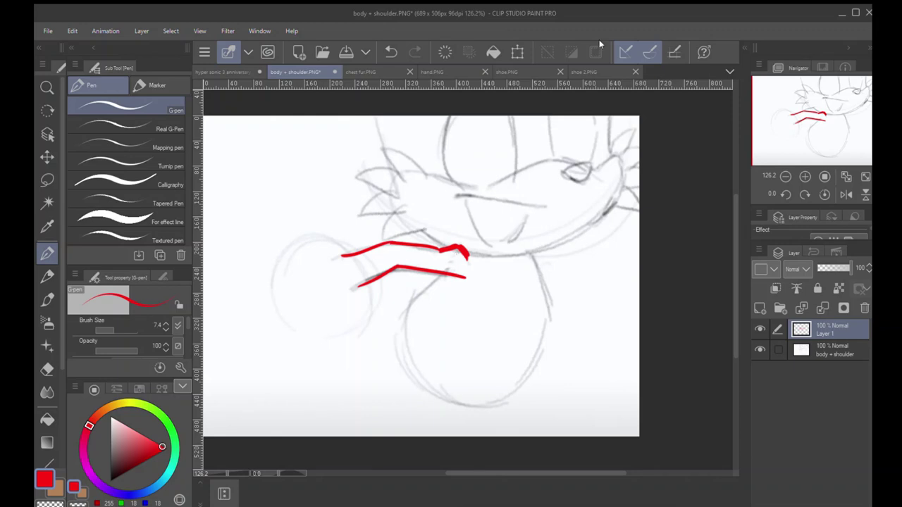
- Lasso the red shoulder bump and arm lines, delete them and deselect
{"action": "key", "text": "m"}
{"action": "left_click_drag", "start_coordinate": [443, 260], "coordinate": [465, 271]}
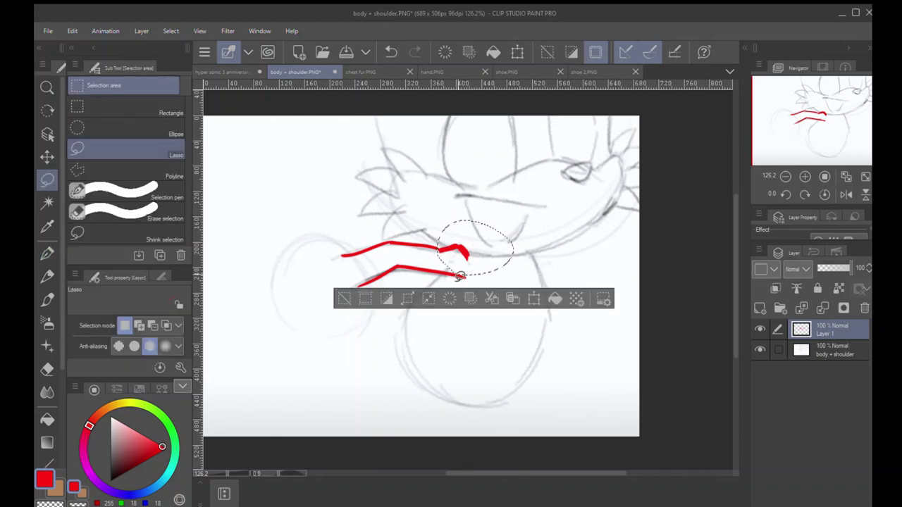
{"action": "left_click", "coordinate": [465, 321]}
{"action": "mouse_move", "coordinate": [375, 307]}
{"action": "left_mouse_down"}
{"action": "mouse_move", "coordinate": [354, 210]}
{"action": "mouse_move", "coordinate": [361, 315]}
{"action": "left_mouse_up"}
{"action": "left_click", "coordinate": [399, 371]}
{"action": "left_click", "coordinate": [426, 346]}
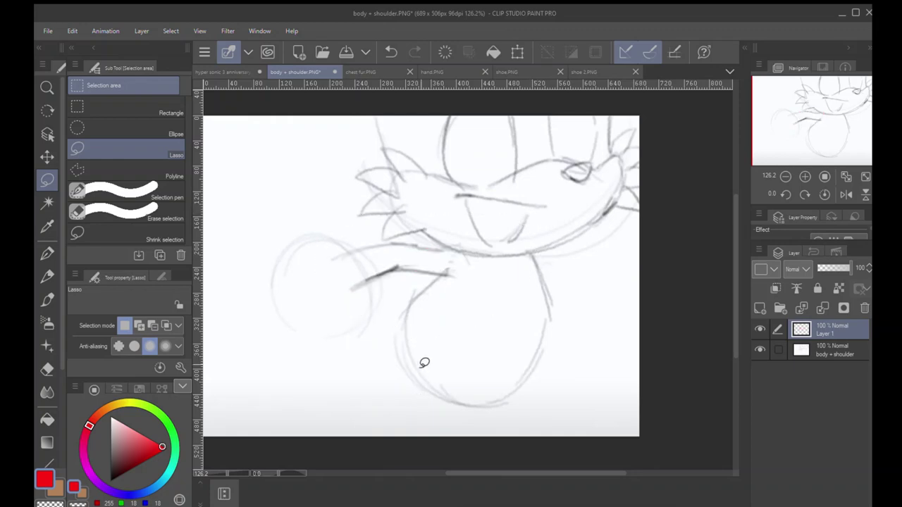
- Draw only the shoulder bump in red and try out the upper arm line leading into it
{"action": "key", "text": "p"}
{"action": "mouse_move", "coordinate": [439, 251]}
{"action": "left_mouse_down"}
{"action": "mouse_move", "coordinate": [466, 261]}
{"action": "mouse_move", "coordinate": [453, 247]}
{"action": "mouse_move", "coordinate": [471, 260]}
{"action": "left_mouse_up"}
{"action": "key", "text": "ctrl+z"}
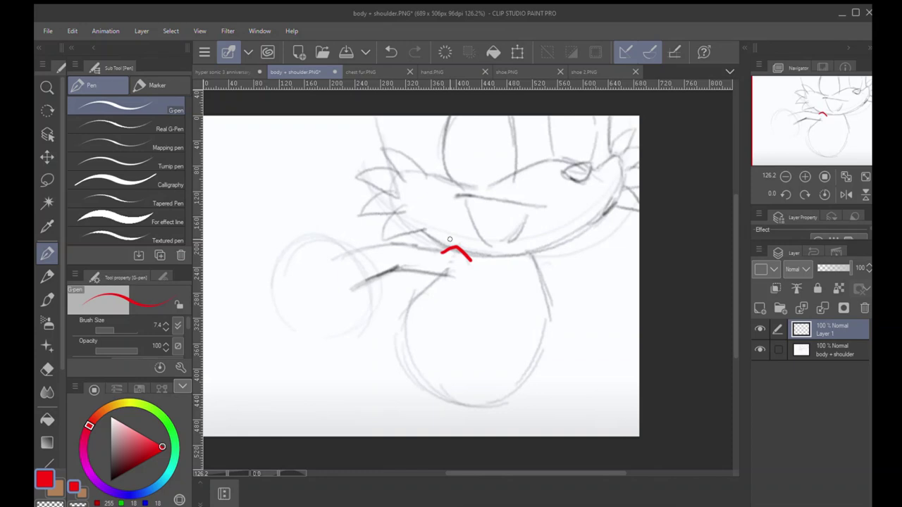
{"action": "key", "text": "ctrl+z"}
{"action": "left_click_drag", "start_coordinate": [442, 251], "coordinate": [470, 262]}
{"action": "left_click_drag", "start_coordinate": [399, 246], "coordinate": [440, 255]}
{"action": "key", "text": "ctrl+z"}
{"action": "mouse_move", "coordinate": [331, 261]}
{"action": "left_mouse_down"}
{"action": "mouse_move", "coordinate": [383, 241]}
{"action": "mouse_move", "coordinate": [338, 257]}
{"action": "mouse_move", "coordinate": [443, 250]}
{"action": "left_mouse_up"}
{"action": "key", "text": "ctrl+z"}
- Lasso the remaining red shoulder stroke, delete it and deselect
{"action": "key", "text": "m"}
{"action": "mouse_move", "coordinate": [345, 282]}
{"action": "left_mouse_down"}
{"action": "mouse_move", "coordinate": [421, 313]}
{"action": "mouse_move", "coordinate": [359, 289]}
{"action": "left_mouse_up"}
{"action": "key", "text": "Delete"}
{"action": "key", "text": "ctrl+d"}
{"action": "key", "text": "p"}
- Switch to chest fur.PNG and draw three curved red contour lines wrapping across the torso
{"action": "left_click", "coordinate": [361, 72]}
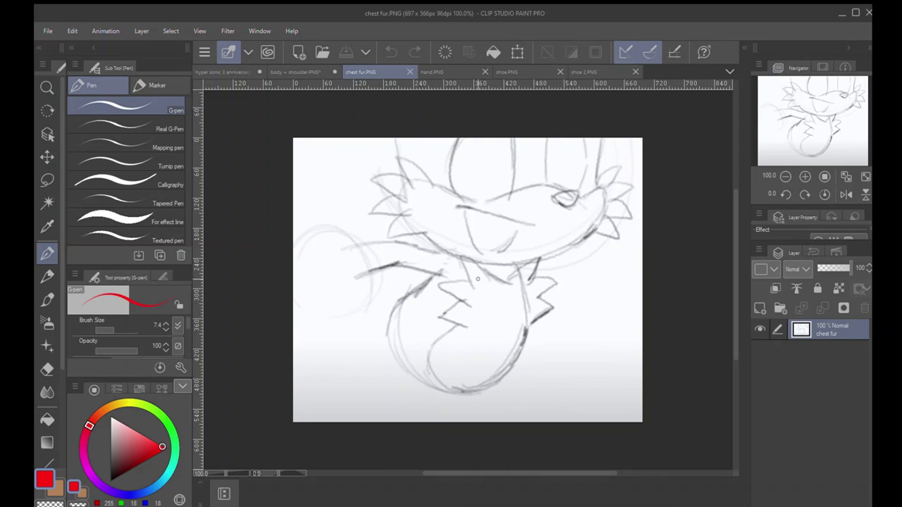
{"action": "mouse_move", "coordinate": [438, 275]}
{"action": "left_mouse_down"}
{"action": "mouse_move", "coordinate": [488, 330]}
{"action": "mouse_move", "coordinate": [537, 323]}
{"action": "left_mouse_up"}
{"action": "key", "text": "ctrl+z"}
{"action": "mouse_move", "coordinate": [430, 279]}
{"action": "left_mouse_down"}
{"action": "mouse_move", "coordinate": [504, 328]}
{"action": "mouse_move", "coordinate": [538, 325]}
{"action": "left_mouse_up"}
{"action": "key", "text": "ctrl+z"}
{"action": "mouse_move", "coordinate": [430, 274]}
{"action": "left_mouse_down"}
{"action": "mouse_move", "coordinate": [485, 322]}
{"action": "mouse_move", "coordinate": [539, 322]}
{"action": "left_mouse_up"}
{"action": "key", "text": "ctrl+z"}
{"action": "mouse_move", "coordinate": [432, 276]}
{"action": "left_mouse_down"}
{"action": "mouse_move", "coordinate": [489, 318]}
{"action": "mouse_move", "coordinate": [518, 329]}
{"action": "mouse_move", "coordinate": [529, 318]}
{"action": "left_mouse_up"}
{"action": "mouse_move", "coordinate": [420, 288]}
{"action": "left_mouse_down"}
{"action": "mouse_move", "coordinate": [476, 354]}
{"action": "mouse_move", "coordinate": [499, 362]}
{"action": "mouse_move", "coordinate": [525, 350]}
{"action": "left_mouse_up"}
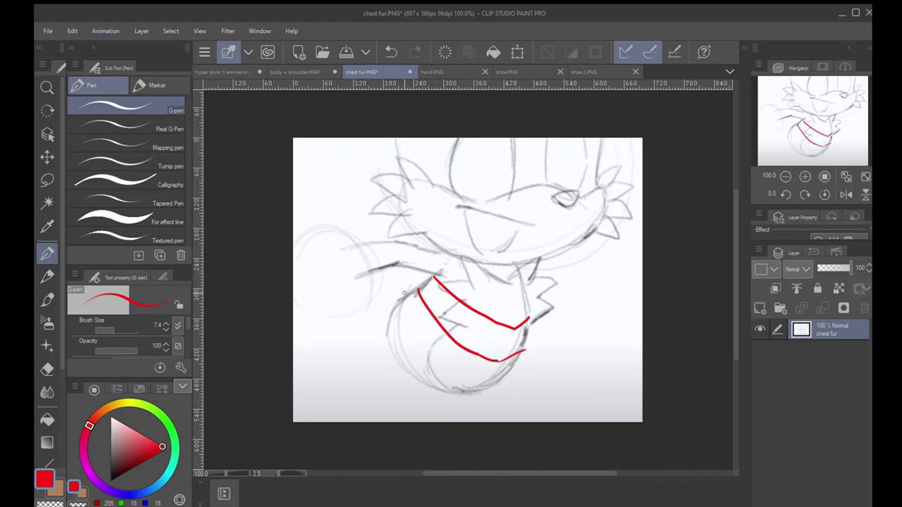
{"action": "mouse_move", "coordinate": [406, 294]}
{"action": "left_mouse_down"}
{"action": "mouse_move", "coordinate": [433, 366]}
{"action": "mouse_move", "coordinate": [445, 379]}
{"action": "mouse_move", "coordinate": [496, 388]}
{"action": "left_mouse_up"}
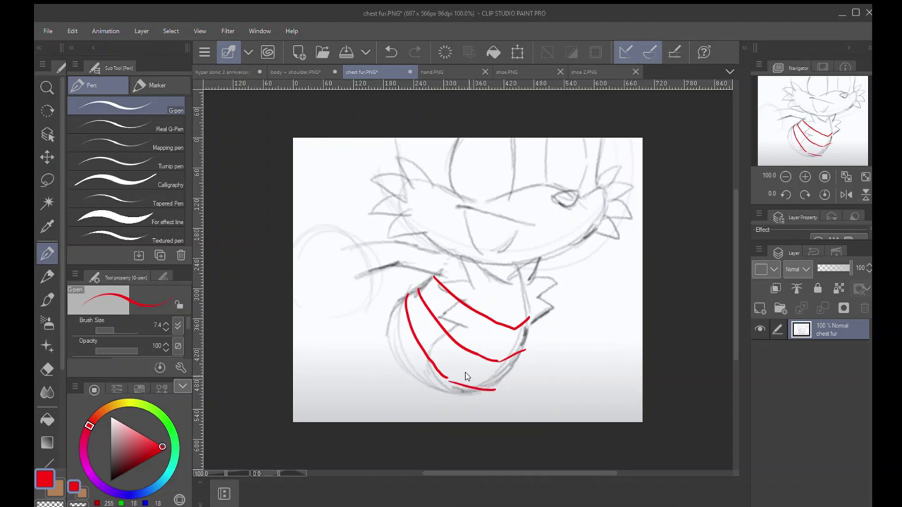
- Redraw the end of the lowest contour and add a vertical centre curve, an outer side curve and a neck contour
{"action": "key", "text": "ctrl+z"}
{"action": "left_click_drag", "start_coordinate": [443, 378], "coordinate": [491, 385]}
{"action": "mouse_move", "coordinate": [501, 267]}
{"action": "left_mouse_down"}
{"action": "mouse_move", "coordinate": [508, 315]}
{"action": "mouse_move", "coordinate": [495, 374]}
{"action": "mouse_move", "coordinate": [515, 328]}
{"action": "mouse_move", "coordinate": [498, 365]}
{"action": "mouse_move", "coordinate": [473, 392]}
{"action": "left_mouse_up"}
{"action": "key", "text": "ctrl+z"}
{"action": "left_click_drag", "start_coordinate": [395, 361], "coordinate": [397, 302]}
{"action": "mouse_move", "coordinate": [455, 262]}
{"action": "left_mouse_down"}
{"action": "mouse_move", "coordinate": [508, 287]}
{"action": "mouse_move", "coordinate": [522, 276]}
{"action": "left_mouse_up"}
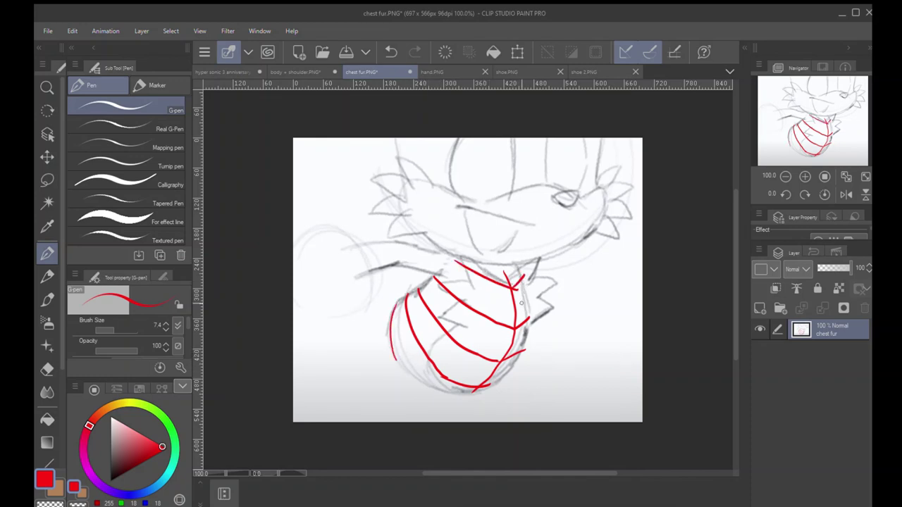
- Try to remove the red contour lines by lassoing the torso and deleting the selected area
{"action": "key", "text": "m"}
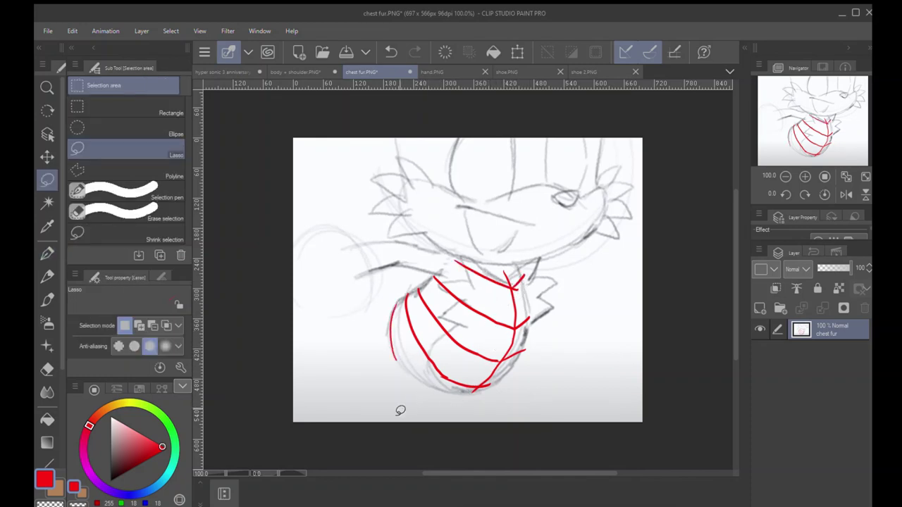
{"action": "mouse_move", "coordinate": [395, 407]}
{"action": "left_mouse_down"}
{"action": "mouse_move", "coordinate": [604, 344]}
{"action": "mouse_move", "coordinate": [396, 405]}
{"action": "left_mouse_up"}
{"action": "left_click", "coordinate": [437, 433]}
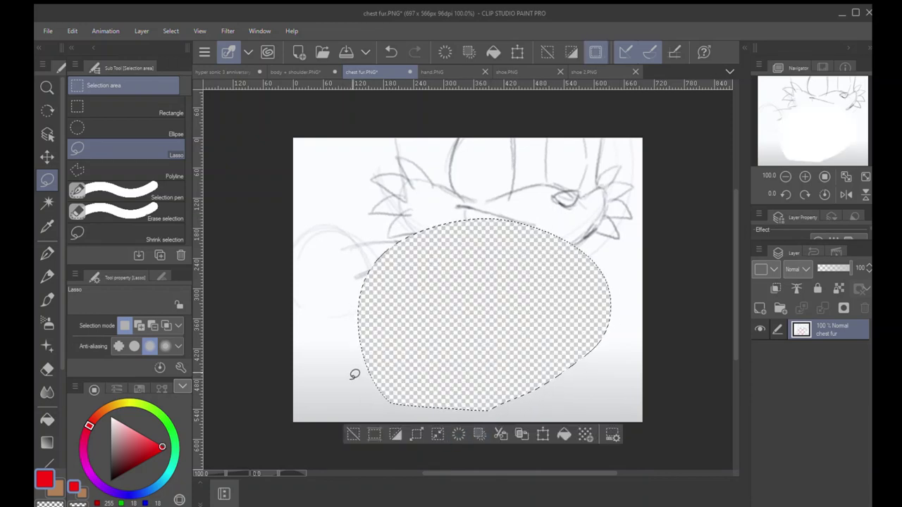
- Undo the torso deletion and all the red contour strokes on the chest fur sketch
{"action": "key", "text": "ctrl+z"}
{"action": "key", "text": "ctrl+z"}
{"action": "key", "text": "ctrl+z"}
{"action": "key", "text": "ctrl+z"}
{"action": "key", "text": "ctrl+z"}
{"action": "key", "text": "ctrl+z"}
{"action": "key", "text": "ctrl+z"}
{"action": "key", "text": "ctrl+z"}
{"action": "key", "text": "ctrl+z"}
{"action": "key", "text": "ctrl+z"}
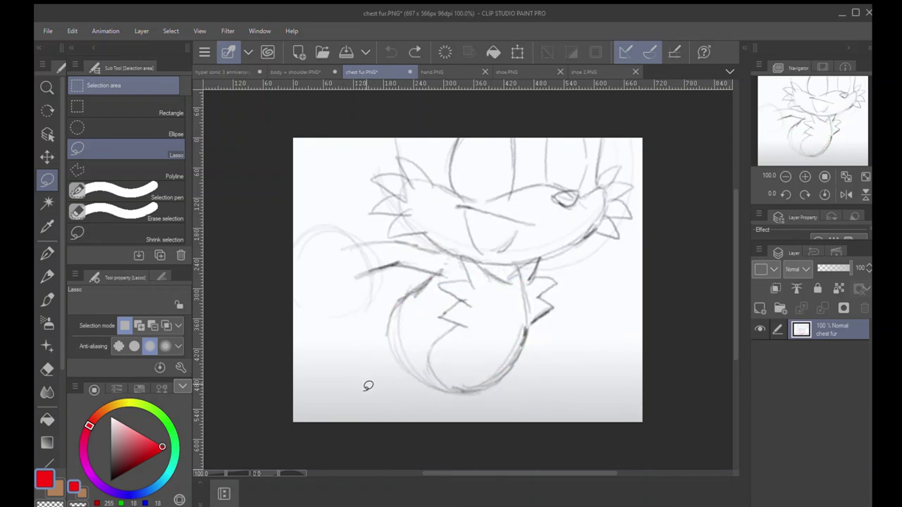
- Try a red centre curve down the torso with contour curves crossing it
{"action": "key", "text": "p"}
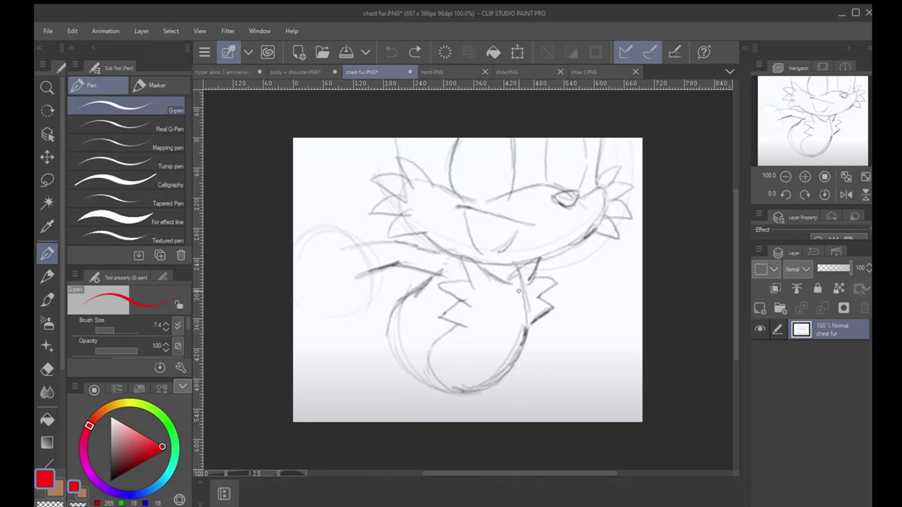
{"action": "left_click", "coordinate": [445, 336]}
{"action": "mouse_move", "coordinate": [498, 270]}
{"action": "left_mouse_down"}
{"action": "mouse_move", "coordinate": [502, 299]}
{"action": "mouse_move", "coordinate": [420, 399]}
{"action": "left_mouse_up"}
{"action": "left_click_drag", "start_coordinate": [404, 296], "coordinate": [502, 394]}
{"action": "mouse_move", "coordinate": [425, 285]}
{"action": "left_mouse_down"}
{"action": "mouse_move", "coordinate": [536, 336]}
{"action": "mouse_move", "coordinate": [555, 286]}
{"action": "mouse_move", "coordinate": [555, 308]}
{"action": "left_mouse_up"}
{"action": "key", "text": "ctrl+z"}
{"action": "key", "text": "ctrl+z"}
{"action": "key", "text": "ctrl+z"}
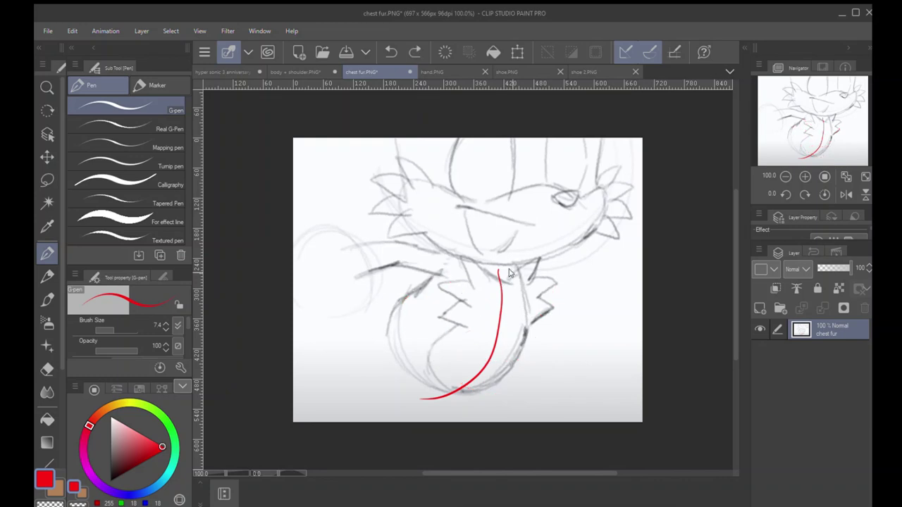
{"action": "key", "text": "ctrl+z"}
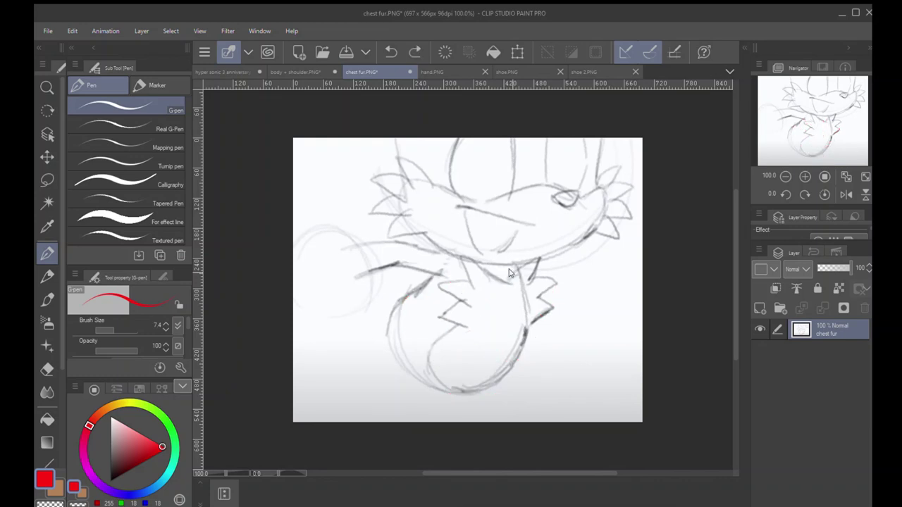
- Add a new layer above the chest fur sketch and try red guide strokes around the chest fur
{"action": "left_click", "coordinate": [759, 307]}
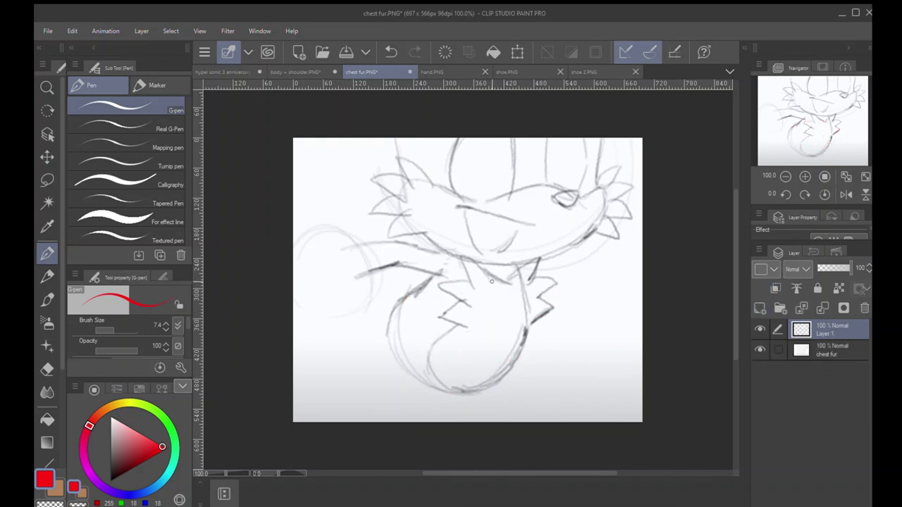
{"action": "mouse_move", "coordinate": [403, 200]}
{"action": "left_mouse_down"}
{"action": "mouse_move", "coordinate": [408, 249]}
{"action": "mouse_move", "coordinate": [423, 212]}
{"action": "left_mouse_up"}
{"action": "key", "text": "ctrl+z"}
{"action": "left_click_drag", "start_coordinate": [496, 280], "coordinate": [458, 254]}
{"action": "key", "text": "ctrl+z"}
{"action": "mouse_move", "coordinate": [495, 279]}
{"action": "left_mouse_down"}
{"action": "mouse_move", "coordinate": [456, 251]}
{"action": "mouse_move", "coordinate": [473, 288]}
{"action": "mouse_move", "coordinate": [430, 289]}
{"action": "mouse_move", "coordinate": [460, 279]}
{"action": "mouse_move", "coordinate": [429, 285]}
{"action": "mouse_move", "coordinate": [458, 279]}
{"action": "mouse_move", "coordinate": [434, 282]}
{"action": "mouse_move", "coordinate": [474, 305]}
{"action": "left_mouse_up"}
{"action": "key", "text": "ctrl+z"}
{"action": "key", "text": "ctrl+z"}
{"action": "key", "text": "ctrl+z"}
{"action": "key", "text": "ctrl+z"}
{"action": "key", "text": "ctrl+z"}
{"action": "key", "text": "ctrl+z"}
- Try further red strokes along the chest fur, the far side of the body and the shoulder
{"action": "mouse_move", "coordinate": [470, 301]}
{"action": "left_mouse_down"}
{"action": "mouse_move", "coordinate": [457, 299]}
{"action": "mouse_move", "coordinate": [439, 317]}
{"action": "mouse_move", "coordinate": [470, 327]}
{"action": "left_mouse_up"}
{"action": "mouse_move", "coordinate": [515, 275]}
{"action": "left_mouse_down"}
{"action": "mouse_move", "coordinate": [535, 269]}
{"action": "mouse_move", "coordinate": [533, 278]}
{"action": "mouse_move", "coordinate": [560, 288]}
{"action": "mouse_move", "coordinate": [552, 277]}
{"action": "mouse_move", "coordinate": [558, 284]}
{"action": "mouse_move", "coordinate": [537, 298]}
{"action": "mouse_move", "coordinate": [560, 312]}
{"action": "mouse_move", "coordinate": [525, 329]}
{"action": "left_mouse_up"}
{"action": "key", "text": "ctrl+z"}
{"action": "key", "text": "ctrl+z"}
{"action": "key", "text": "ctrl+z"}
{"action": "key", "text": "ctrl+z"}
{"action": "key", "text": "ctrl+z"}
{"action": "key", "text": "ctrl+z"}
{"action": "key", "text": "ctrl+z"}
{"action": "key", "text": "ctrl+z"}
{"action": "mouse_move", "coordinate": [439, 262]}
{"action": "left_mouse_down"}
{"action": "mouse_move", "coordinate": [483, 237]}
{"action": "mouse_move", "coordinate": [426, 281]}
{"action": "left_mouse_up"}
{"action": "key", "text": "ctrl+z"}
- Switch to hand.PNG, add a new layer above the sketch and try rough curves over the hand
{"action": "left_click", "coordinate": [451, 72]}
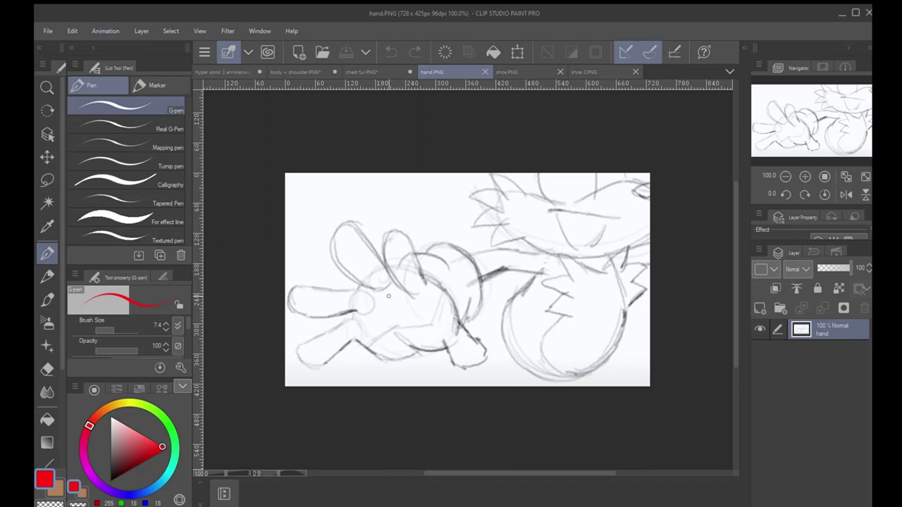
{"action": "left_click", "coordinate": [758, 308]}
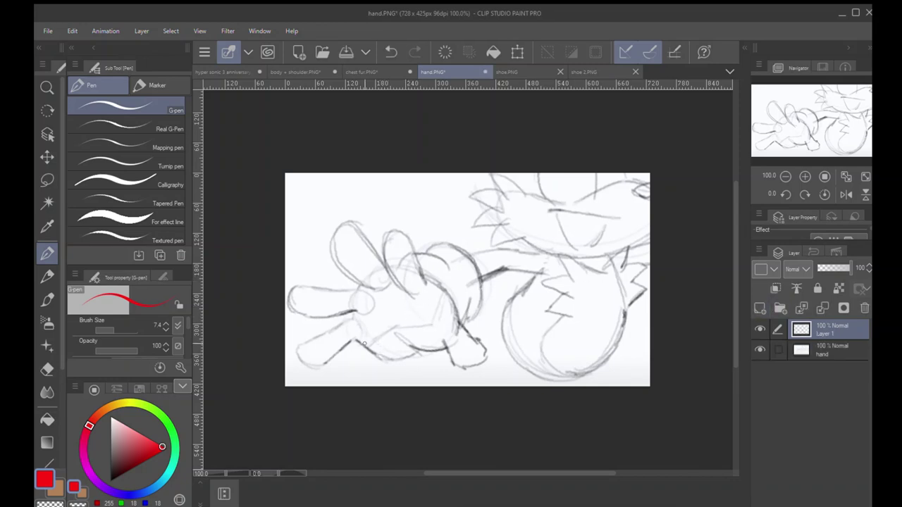
{"action": "mouse_move", "coordinate": [364, 344]}
{"action": "left_mouse_down"}
{"action": "mouse_move", "coordinate": [364, 287]}
{"action": "mouse_move", "coordinate": [406, 269]}
{"action": "left_mouse_up"}
{"action": "key", "text": "ctrl+z"}
{"action": "left_click_drag", "start_coordinate": [419, 201], "coordinate": [458, 310]}
{"action": "key", "text": "ctrl+z"}
- Trace the rounded glove cuff behind the hand in red on Layer 1
{"action": "left_click", "coordinate": [808, 354]}
{"action": "left_click", "coordinate": [797, 330]}
{"action": "mouse_move", "coordinate": [391, 266]}
{"action": "left_mouse_down"}
{"action": "mouse_move", "coordinate": [419, 274]}
{"action": "mouse_move", "coordinate": [468, 314]}
{"action": "mouse_move", "coordinate": [447, 296]}
{"action": "left_mouse_up"}
{"action": "key", "text": "ctrl+z"}
{"action": "key", "text": "ctrl+z"}
{"action": "mouse_move", "coordinate": [407, 264]}
{"action": "left_mouse_down"}
{"action": "mouse_move", "coordinate": [495, 300]}
{"action": "mouse_move", "coordinate": [421, 251]}
{"action": "mouse_move", "coordinate": [452, 327]}
{"action": "left_mouse_up"}
{"action": "key", "text": "ctrl+z"}
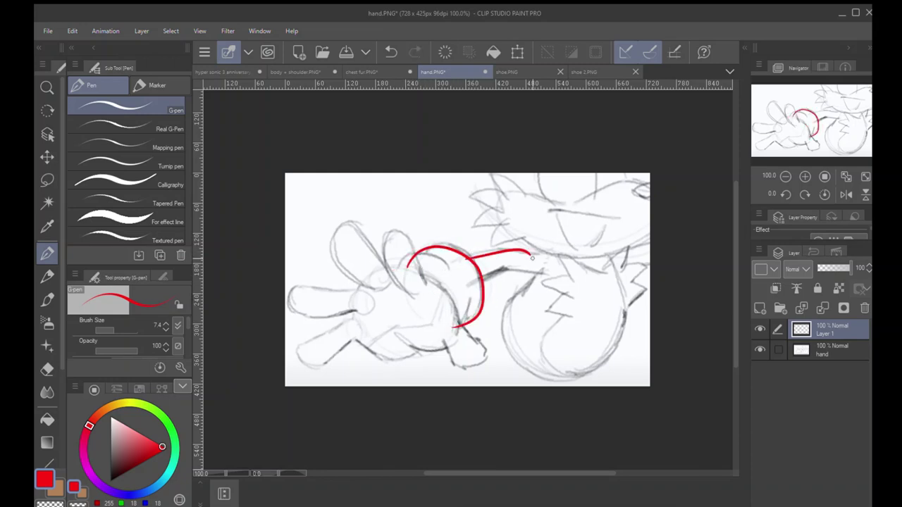
- Trace the upper and lower edges of the arm in red from the cuff to the shoulder
{"action": "mouse_move", "coordinate": [468, 248]}
{"action": "left_mouse_down"}
{"action": "mouse_move", "coordinate": [547, 252]}
{"action": "mouse_move", "coordinate": [517, 249]}
{"action": "left_mouse_up"}
{"action": "key", "text": "ctrl+z"}
{"action": "mouse_move", "coordinate": [482, 278]}
{"action": "left_mouse_down"}
{"action": "mouse_move", "coordinate": [511, 268]}
{"action": "mouse_move", "coordinate": [548, 277]}
{"action": "left_mouse_up"}
{"action": "mouse_move", "coordinate": [407, 261]}
{"action": "left_mouse_down"}
{"action": "mouse_move", "coordinate": [448, 269]}
{"action": "mouse_move", "coordinate": [475, 244]}
{"action": "left_mouse_up"}
{"action": "key", "text": "ctrl+z"}
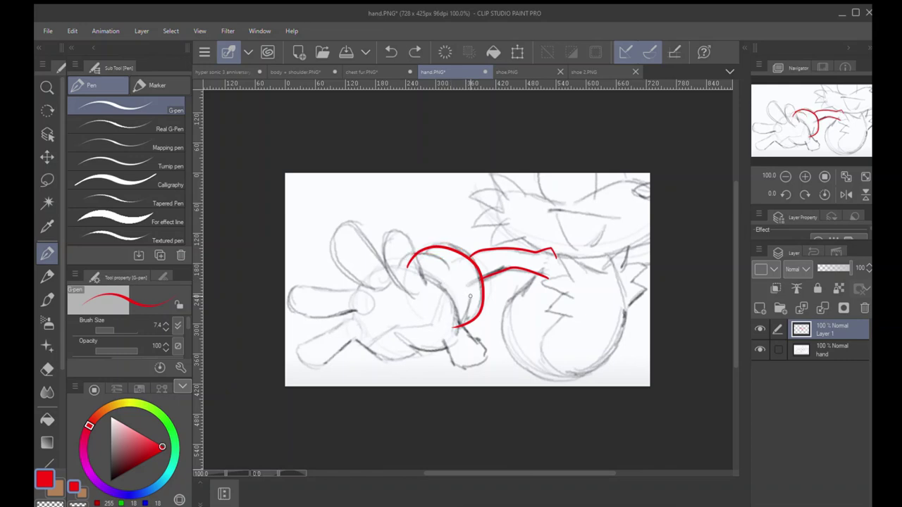
{"action": "mouse_move", "coordinate": [471, 293]}
{"action": "left_mouse_down"}
{"action": "mouse_move", "coordinate": [453, 326]}
{"action": "mouse_move", "coordinate": [475, 284]}
{"action": "left_mouse_up"}
{"action": "key", "text": "ctrl+z"}
{"action": "key", "text": "ctrl+z"}
- Clip Layer 1 to the layer below and try a bold red outline around the palm
{"action": "left_click", "coordinate": [776, 289]}
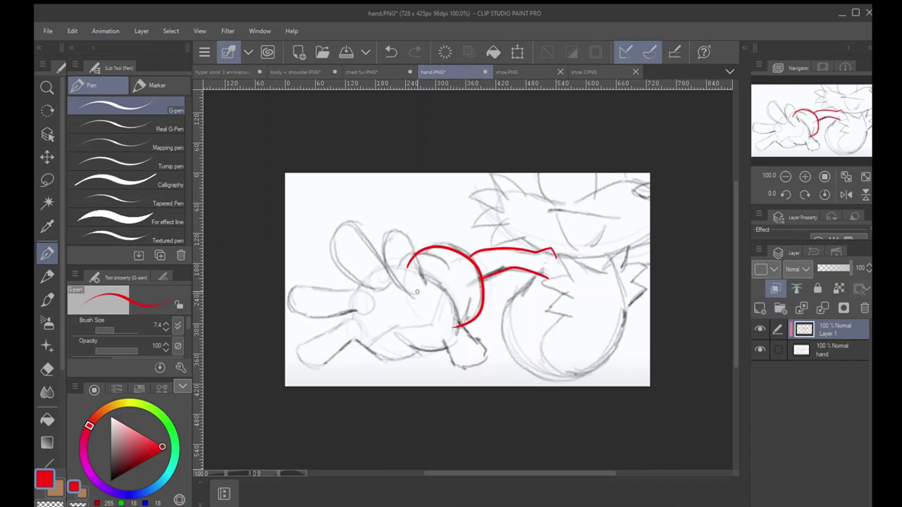
{"action": "mouse_move", "coordinate": [458, 325]}
{"action": "left_mouse_down"}
{"action": "mouse_move", "coordinate": [440, 285]}
{"action": "mouse_move", "coordinate": [386, 279]}
{"action": "left_mouse_up"}
{"action": "key", "text": "ctrl+z"}
{"action": "mouse_move", "coordinate": [458, 324]}
{"action": "left_mouse_down"}
{"action": "mouse_move", "coordinate": [431, 275]}
{"action": "mouse_move", "coordinate": [379, 267]}
{"action": "mouse_move", "coordinate": [347, 319]}
{"action": "mouse_move", "coordinate": [455, 275]}
{"action": "left_mouse_up"}
{"action": "key", "text": "ctrl+z"}
{"action": "left_click_drag", "start_coordinate": [348, 319], "coordinate": [458, 323]}
{"action": "key", "text": "ctrl+z"}
{"action": "mouse_move", "coordinate": [347, 321]}
{"action": "left_mouse_down"}
{"action": "mouse_move", "coordinate": [456, 328]}
{"action": "mouse_move", "coordinate": [403, 354]}
{"action": "left_mouse_up"}
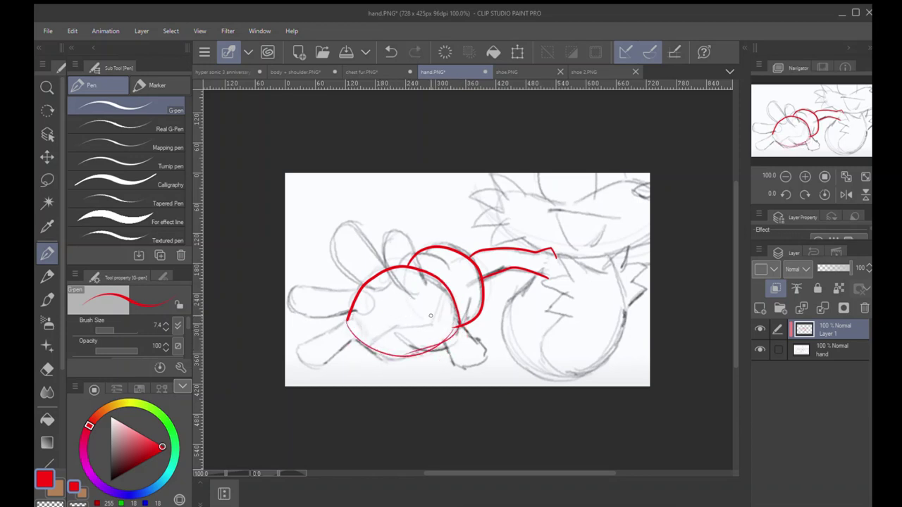
{"action": "key", "text": "ctrl+z"}
{"action": "key", "text": "ctrl+z"}
{"action": "key", "text": "ctrl+z"}
- Sketch a thin red circle around the palm as a construction guide
{"action": "mouse_move", "coordinate": [400, 267]}
{"action": "left_mouse_down"}
{"action": "mouse_move", "coordinate": [350, 301]}
{"action": "mouse_move", "coordinate": [451, 345]}
{"action": "mouse_move", "coordinate": [462, 326]}
{"action": "left_mouse_up"}
{"action": "key", "text": "ctrl+z"}
{"action": "key", "text": "ctrl+z"}
{"action": "mouse_move", "coordinate": [364, 345]}
{"action": "left_mouse_down"}
{"action": "mouse_move", "coordinate": [431, 270]}
{"action": "mouse_move", "coordinate": [464, 322]}
{"action": "left_mouse_up"}
{"action": "left_click_drag", "start_coordinate": [433, 357], "coordinate": [451, 342]}
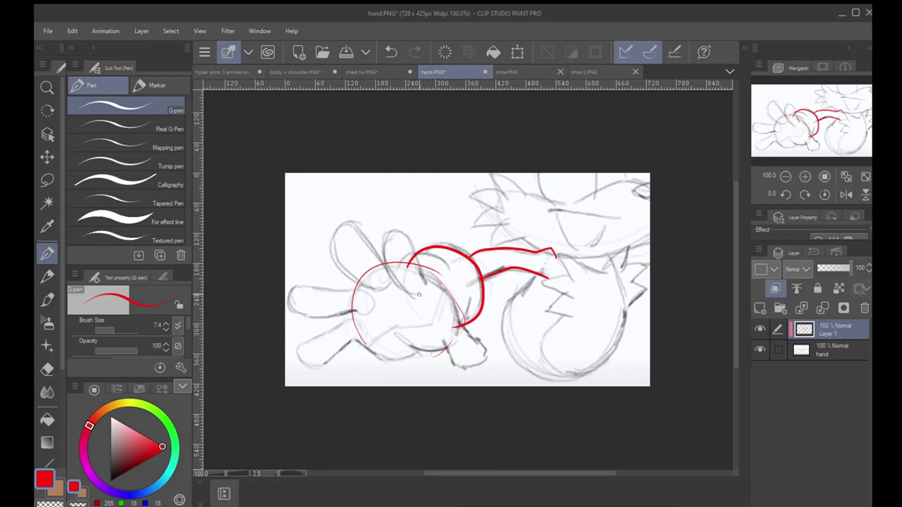
- Draw four red circles on the palm marking the bases of the fingers
{"action": "scroll", "coordinate": [363, 286], "scroll_direction": "up", "scroll_amount": 2}
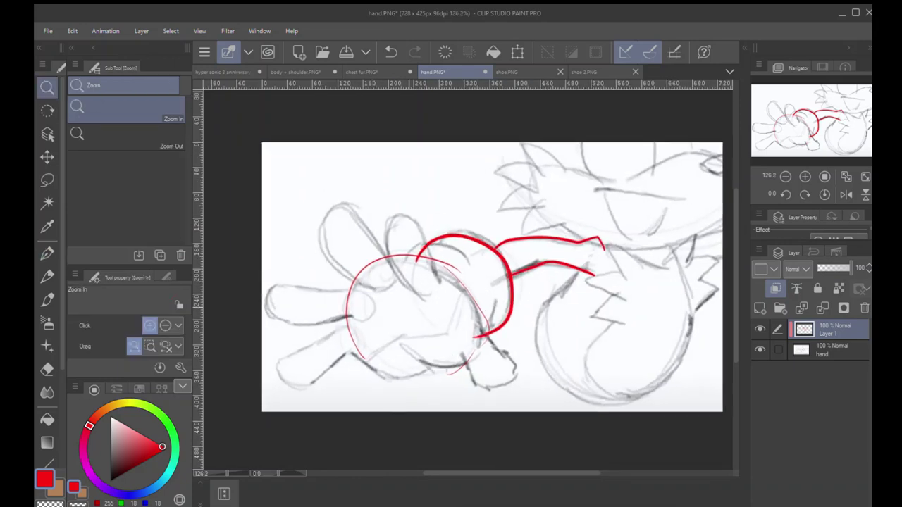
{"action": "mouse_move", "coordinate": [375, 283]}
{"action": "left_mouse_down"}
{"action": "mouse_move", "coordinate": [367, 276]}
{"action": "mouse_move", "coordinate": [376, 288]}
{"action": "mouse_move", "coordinate": [341, 345]}
{"action": "mouse_move", "coordinate": [357, 329]}
{"action": "left_mouse_up"}
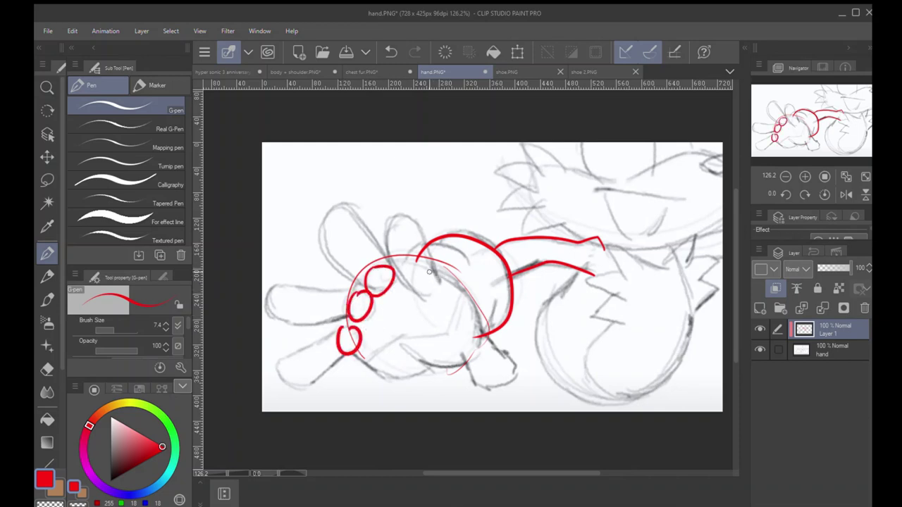
{"action": "mouse_move", "coordinate": [427, 274]}
{"action": "left_mouse_down"}
{"action": "mouse_move", "coordinate": [435, 287]}
{"action": "mouse_move", "coordinate": [413, 213]}
{"action": "mouse_move", "coordinate": [441, 284]}
{"action": "mouse_move", "coordinate": [437, 298]}
{"action": "mouse_move", "coordinate": [419, 270]}
{"action": "left_mouse_up"}
{"action": "key", "text": "ctrl+z"}
{"action": "key", "text": "ctrl+z"}
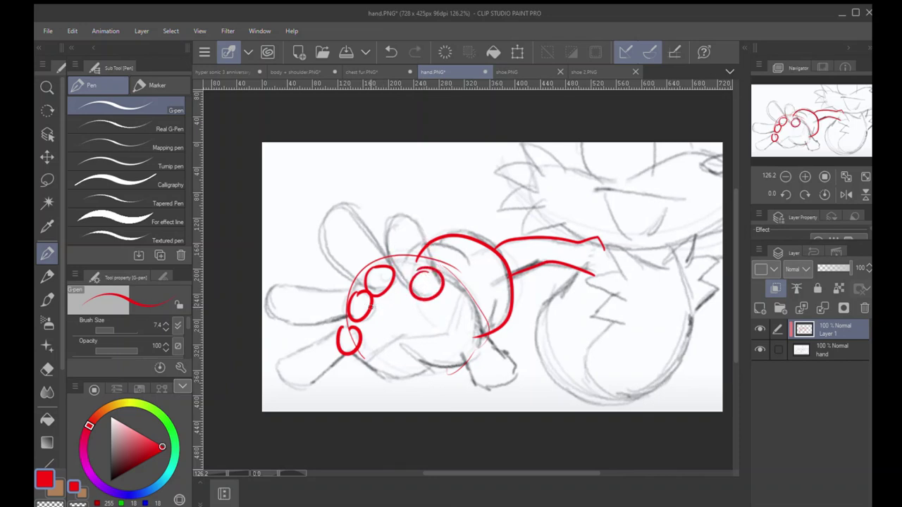
- Trace the palm's lower edge and its wrist side along the cuff in bold red
{"action": "mouse_move", "coordinate": [344, 353]}
{"action": "left_mouse_down"}
{"action": "mouse_move", "coordinate": [388, 357]}
{"action": "mouse_move", "coordinate": [405, 375]}
{"action": "mouse_move", "coordinate": [435, 366]}
{"action": "left_mouse_up"}
{"action": "key", "text": "ctrl+z"}
{"action": "mouse_move", "coordinate": [423, 263]}
{"action": "left_mouse_down"}
{"action": "mouse_move", "coordinate": [496, 329]}
{"action": "mouse_move", "coordinate": [488, 313]}
{"action": "left_mouse_up"}
{"action": "key", "text": "ctrl+z"}
{"action": "mouse_move", "coordinate": [460, 280]}
{"action": "left_mouse_down"}
{"action": "mouse_move", "coordinate": [492, 333]}
{"action": "mouse_move", "coordinate": [448, 367]}
{"action": "left_mouse_up"}
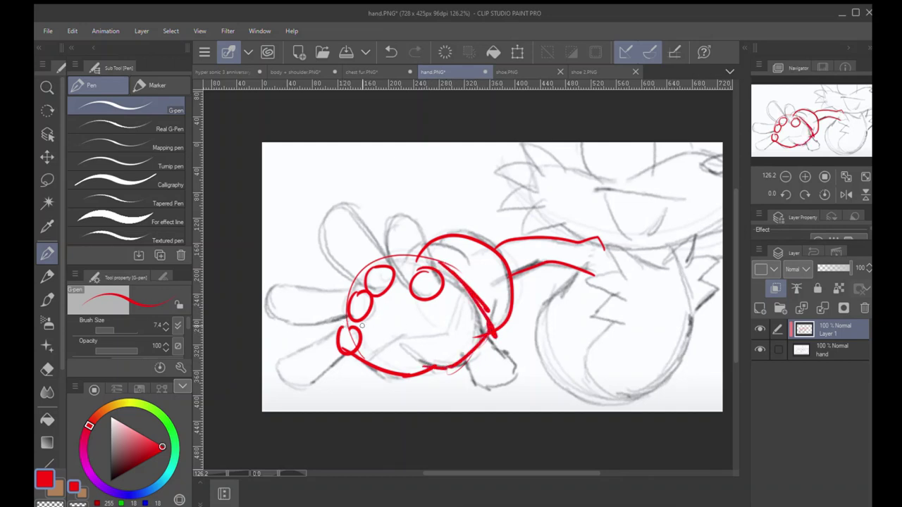
- Draw a curved red crease across the lower palm and undo the extra strokes around it
{"action": "mouse_move", "coordinate": [364, 355]}
{"action": "left_mouse_down"}
{"action": "mouse_move", "coordinate": [406, 336]}
{"action": "mouse_move", "coordinate": [455, 341]}
{"action": "mouse_move", "coordinate": [465, 283]}
{"action": "left_mouse_up"}
{"action": "left_click_drag", "start_coordinate": [393, 341], "coordinate": [442, 371]}
{"action": "key", "text": "ctrl+z"}
{"action": "key", "text": "ctrl+z"}
{"action": "key", "text": "ctrl+z"}
{"action": "key", "text": "ctrl+z"}
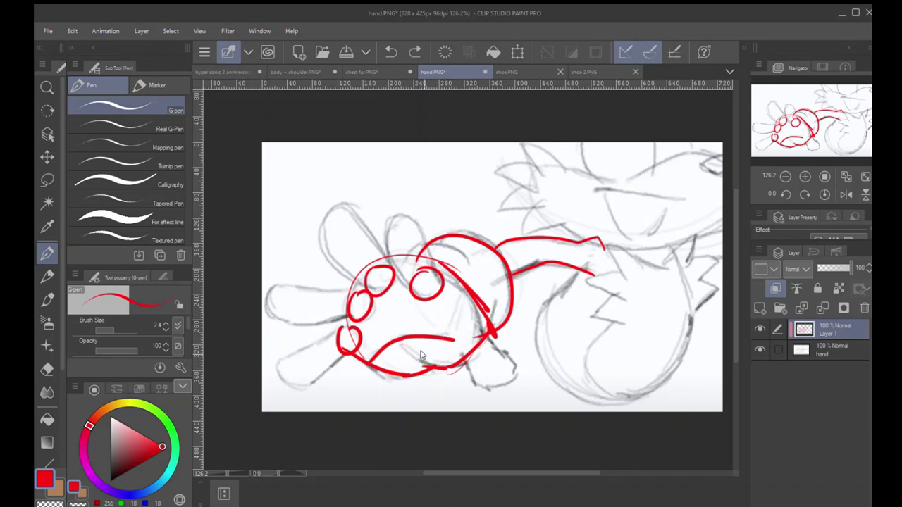
- Turn off the layer colour on Layer 1 and delete all the red hand construction strokes from it
{"action": "left_click", "coordinate": [775, 287]}
{"action": "key", "text": "m"}
{"action": "mouse_move", "coordinate": [363, 392]}
{"action": "left_mouse_down"}
{"action": "mouse_move", "coordinate": [401, 220]}
{"action": "mouse_move", "coordinate": [463, 442]}
{"action": "mouse_move", "coordinate": [458, 433]}
{"action": "left_mouse_up"}
{"action": "key", "text": "Delete"}
{"action": "key", "text": "ctrl+d"}
{"action": "key", "text": "p"}
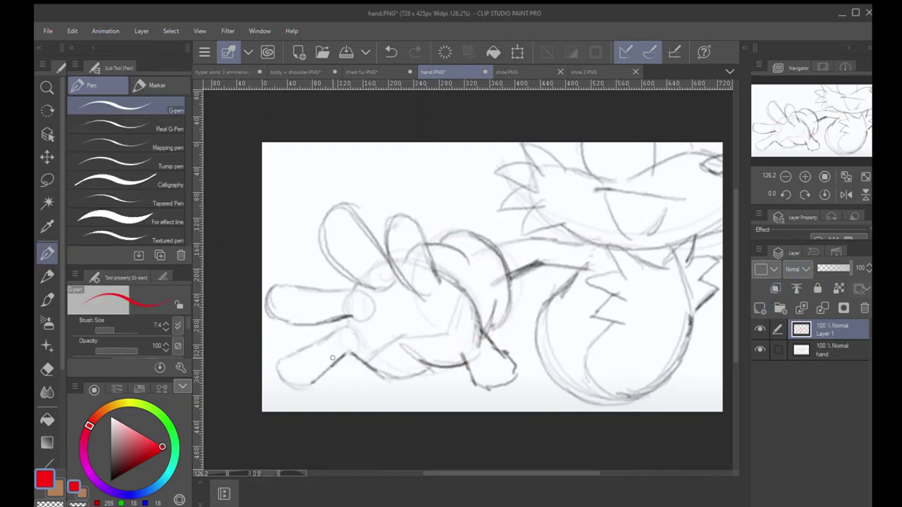
- Draw a red circle over the palm with four small finger-base circles in an arc and one at the thumb
{"action": "mouse_move", "coordinate": [355, 343]}
{"action": "left_mouse_down"}
{"action": "mouse_move", "coordinate": [365, 276]}
{"action": "mouse_move", "coordinate": [468, 303]}
{"action": "left_mouse_up"}
{"action": "key", "text": "ctrl+z"}
{"action": "mouse_move", "coordinate": [345, 319]}
{"action": "left_mouse_down"}
{"action": "mouse_move", "coordinate": [477, 321]}
{"action": "mouse_move", "coordinate": [375, 279]}
{"action": "mouse_move", "coordinate": [359, 292]}
{"action": "mouse_move", "coordinate": [426, 257]}
{"action": "left_mouse_up"}
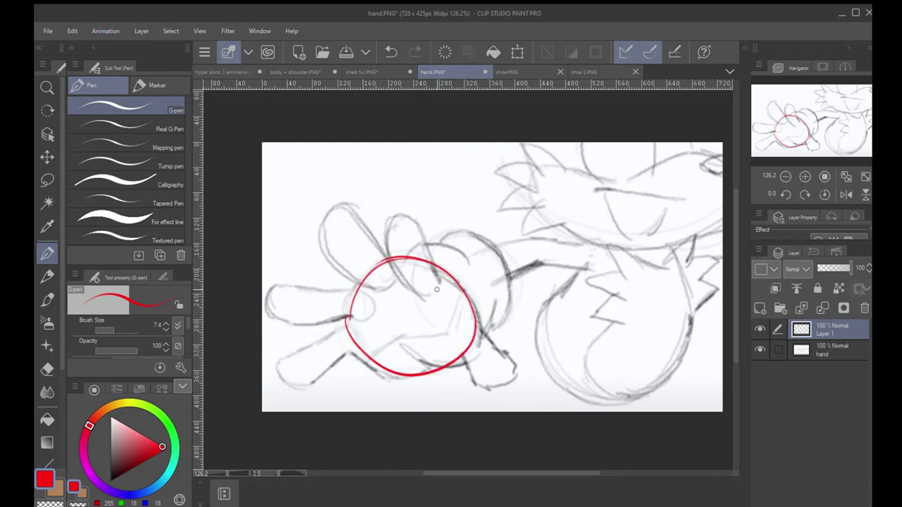
{"action": "mouse_move", "coordinate": [442, 294]}
{"action": "left_mouse_down"}
{"action": "mouse_move", "coordinate": [444, 318]}
{"action": "mouse_move", "coordinate": [426, 302]}
{"action": "mouse_move", "coordinate": [357, 308]}
{"action": "left_mouse_up"}
{"action": "left_click_drag", "start_coordinate": [471, 325], "coordinate": [470, 355]}
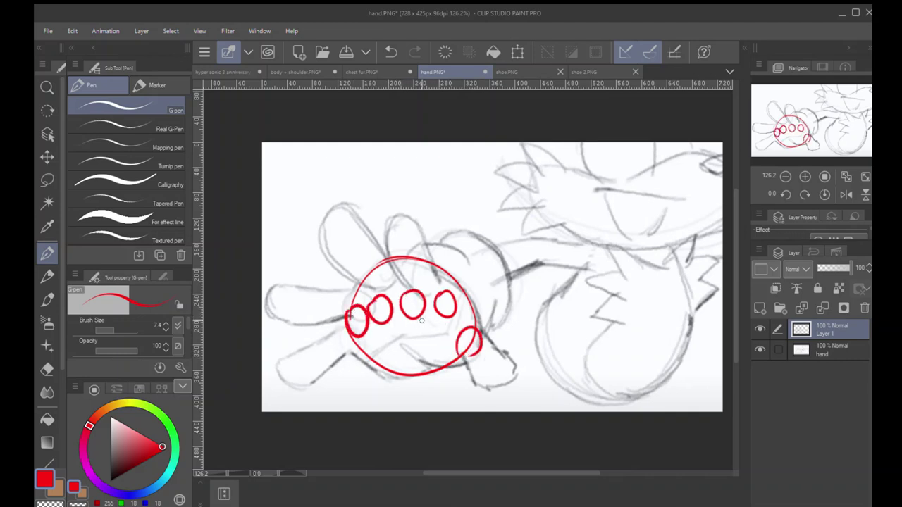
- Draw short foreshortened finger shapes in red rising from each of the four finger-base circles
{"action": "mouse_move", "coordinate": [434, 309]}
{"action": "left_mouse_down"}
{"action": "mouse_move", "coordinate": [445, 271]}
{"action": "mouse_move", "coordinate": [447, 313]}
{"action": "mouse_move", "coordinate": [404, 272]}
{"action": "left_mouse_up"}
{"action": "key", "text": "ctrl+z"}
{"action": "mouse_move", "coordinate": [404, 314]}
{"action": "left_mouse_down"}
{"action": "mouse_move", "coordinate": [394, 297]}
{"action": "mouse_move", "coordinate": [422, 302]}
{"action": "left_mouse_up"}
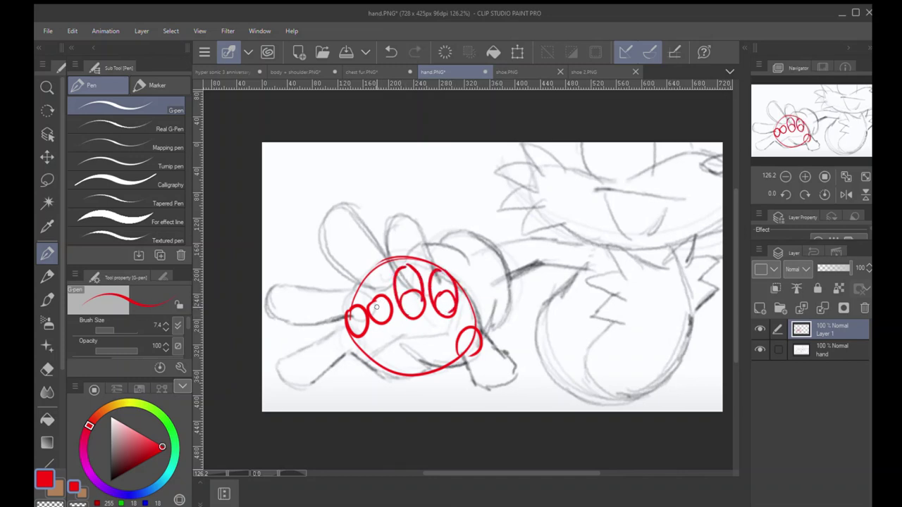
{"action": "mouse_move", "coordinate": [369, 312]}
{"action": "left_mouse_down"}
{"action": "mouse_move", "coordinate": [371, 277]}
{"action": "mouse_move", "coordinate": [392, 308]}
{"action": "left_mouse_up"}
{"action": "key", "text": "ctrl+z"}
{"action": "left_click_drag", "start_coordinate": [363, 282], "coordinate": [389, 303]}
{"action": "mouse_move", "coordinate": [355, 333]}
{"action": "left_mouse_down"}
{"action": "mouse_move", "coordinate": [325, 307]}
{"action": "mouse_move", "coordinate": [325, 293]}
{"action": "mouse_move", "coordinate": [336, 316]}
{"action": "mouse_move", "coordinate": [326, 298]}
{"action": "mouse_move", "coordinate": [338, 288]}
{"action": "mouse_move", "coordinate": [368, 306]}
{"action": "mouse_move", "coordinate": [376, 282]}
{"action": "left_mouse_up"}
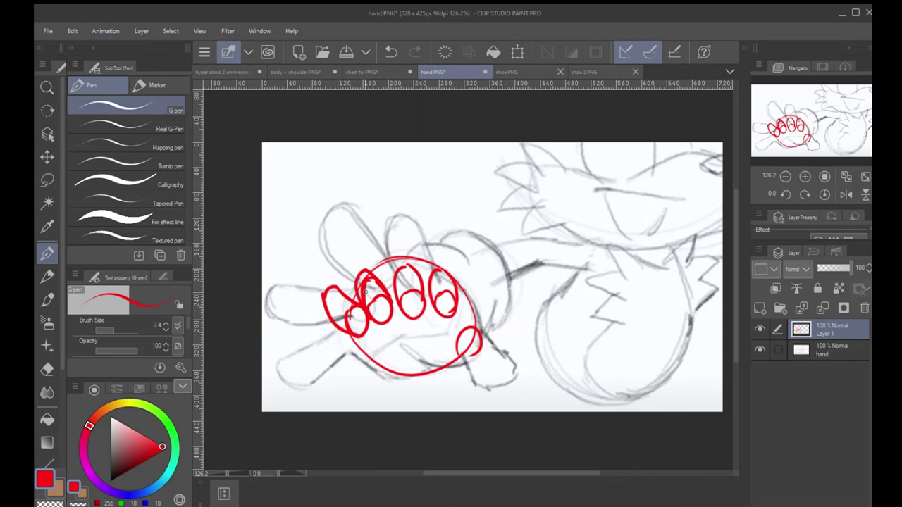
- Erase the overlapping base-circle lines inside the three fingers farthest from the cuff, leaving single ovals
{"action": "key", "text": "e"}
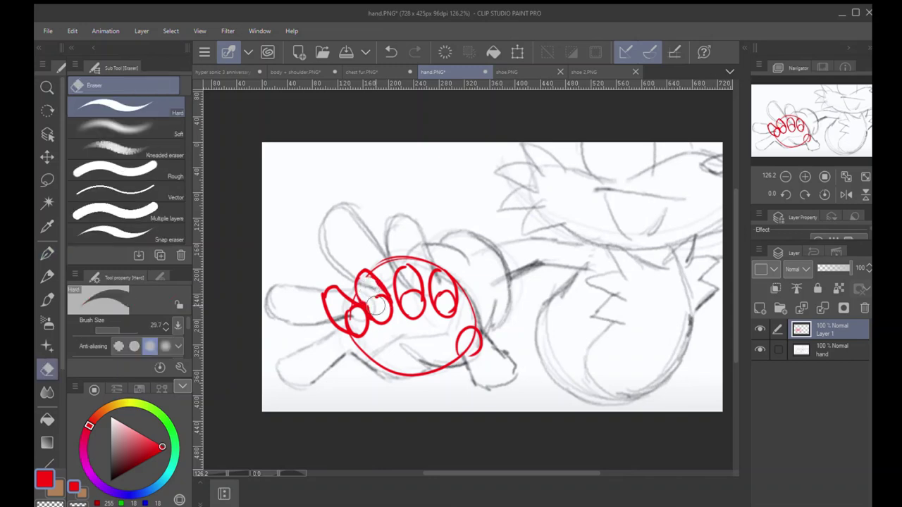
{"action": "mouse_move", "coordinate": [372, 301]}
{"action": "left_mouse_down"}
{"action": "mouse_move", "coordinate": [384, 303]}
{"action": "mouse_move", "coordinate": [347, 316]}
{"action": "left_mouse_up"}
{"action": "key", "text": "p"}
{"action": "key", "text": "e"}
{"action": "mouse_move", "coordinate": [406, 299]}
{"action": "left_mouse_down"}
{"action": "mouse_move", "coordinate": [368, 296]}
{"action": "mouse_move", "coordinate": [373, 306]}
{"action": "mouse_move", "coordinate": [360, 279]}
{"action": "left_mouse_up"}
{"action": "key", "text": "p"}
{"action": "key", "text": "ctrl+z"}
{"action": "mouse_move", "coordinate": [369, 316]}
{"action": "left_mouse_down"}
{"action": "mouse_move", "coordinate": [356, 276]}
{"action": "mouse_move", "coordinate": [374, 319]}
{"action": "mouse_move", "coordinate": [365, 272]}
{"action": "left_mouse_up"}
{"action": "key", "text": "ctrl+z"}
{"action": "key", "text": "ctrl+z"}
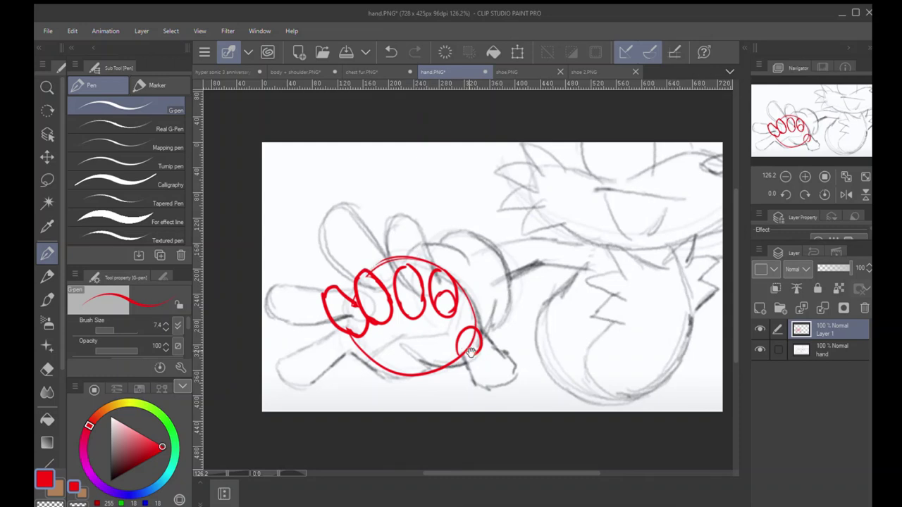
- Outline the thumb, thicken the two fingertips nearest the cuff, and trace the palm's crease and lower edge
{"action": "mouse_move", "coordinate": [470, 361]}
{"action": "left_mouse_down"}
{"action": "mouse_move", "coordinate": [479, 381]}
{"action": "mouse_move", "coordinate": [496, 383]}
{"action": "mouse_move", "coordinate": [507, 359]}
{"action": "mouse_move", "coordinate": [476, 326]}
{"action": "left_mouse_up"}
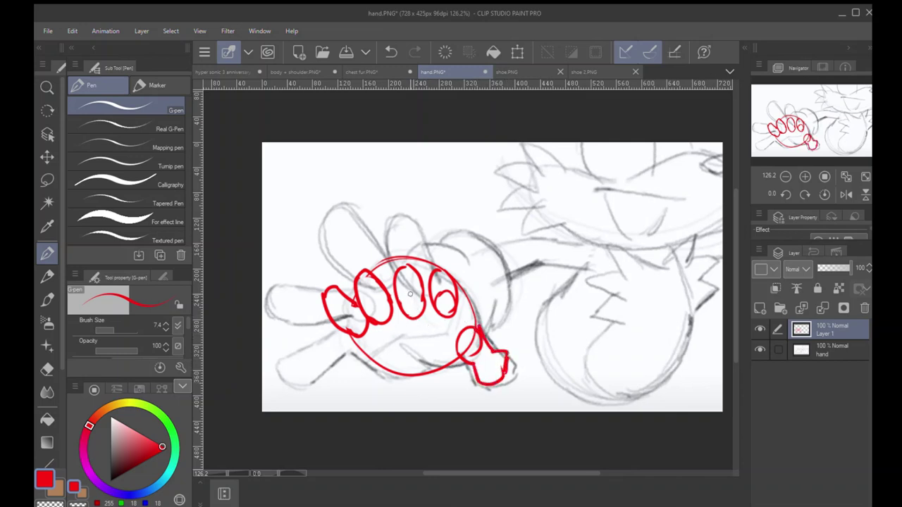
{"action": "mouse_move", "coordinate": [402, 287]}
{"action": "left_mouse_down"}
{"action": "mouse_move", "coordinate": [395, 265]}
{"action": "mouse_move", "coordinate": [403, 257]}
{"action": "mouse_move", "coordinate": [424, 278]}
{"action": "mouse_move", "coordinate": [435, 260]}
{"action": "mouse_move", "coordinate": [455, 278]}
{"action": "mouse_move", "coordinate": [455, 302]}
{"action": "left_mouse_up"}
{"action": "mouse_move", "coordinate": [350, 340]}
{"action": "left_mouse_down"}
{"action": "mouse_move", "coordinate": [387, 350]}
{"action": "mouse_move", "coordinate": [406, 324]}
{"action": "mouse_move", "coordinate": [456, 318]}
{"action": "left_mouse_up"}
{"action": "mouse_move", "coordinate": [352, 344]}
{"action": "left_mouse_down"}
{"action": "mouse_move", "coordinate": [406, 370]}
{"action": "mouse_move", "coordinate": [397, 373]}
{"action": "mouse_move", "coordinate": [470, 354]}
{"action": "left_mouse_up"}
{"action": "key", "text": "ctrl+z"}
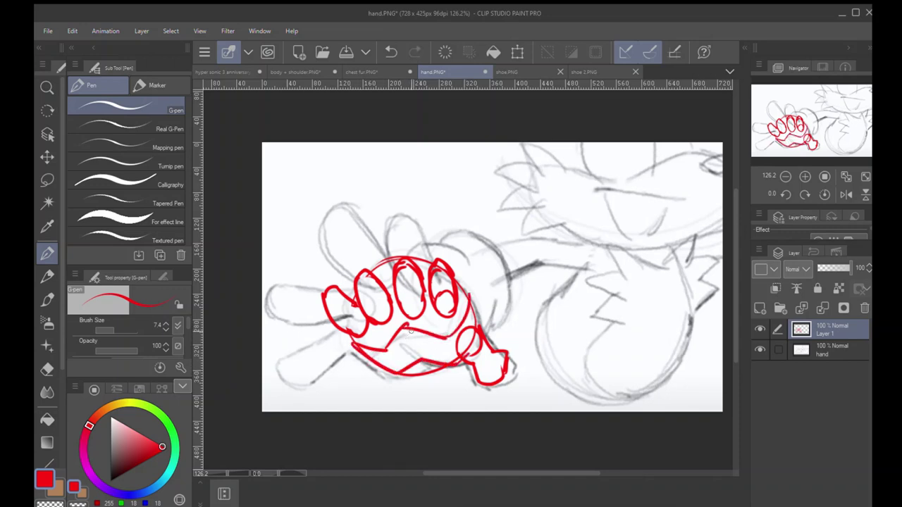
{"action": "key", "text": "ctrl+z"}
{"action": "mouse_move", "coordinate": [414, 340]}
{"action": "left_mouse_down"}
{"action": "mouse_move", "coordinate": [434, 361]}
{"action": "mouse_move", "coordinate": [427, 357]}
{"action": "left_mouse_up"}
- Erase the crease across the upper palm and touch up the outlines of the two fingers nearest the cuff
{"action": "key", "text": "e"}
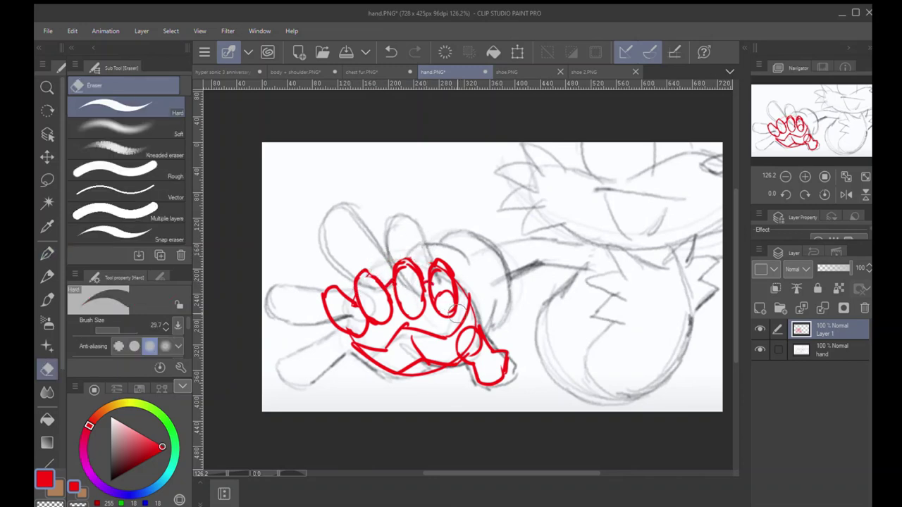
{"action": "mouse_move", "coordinate": [396, 360]}
{"action": "left_mouse_down"}
{"action": "mouse_move", "coordinate": [372, 342]}
{"action": "mouse_move", "coordinate": [404, 322]}
{"action": "mouse_move", "coordinate": [448, 326]}
{"action": "left_mouse_up"}
{"action": "key", "text": "p"}
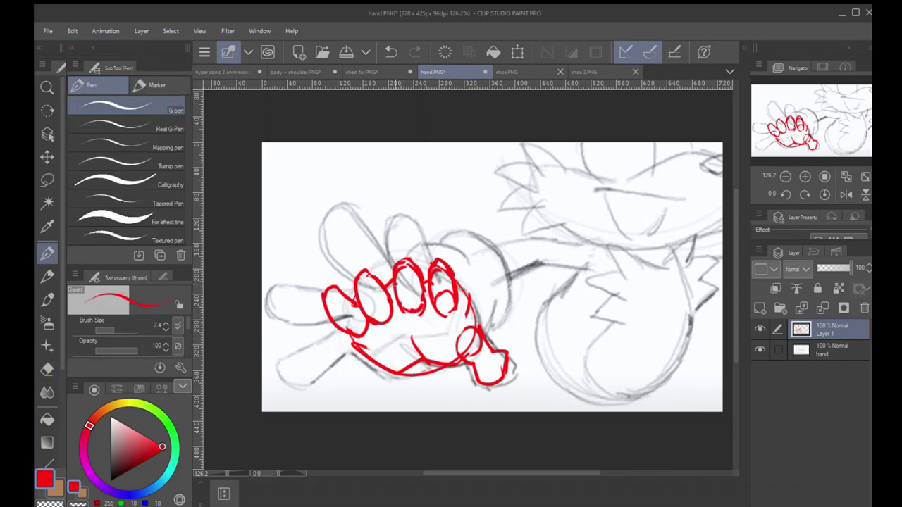
{"action": "left_click_drag", "start_coordinate": [396, 281], "coordinate": [419, 270]}
{"action": "key", "text": "ctrl+space"}
{"action": "mouse_move", "coordinate": [436, 308]}
{"action": "left_mouse_down"}
{"action": "mouse_move", "coordinate": [396, 350]}
{"action": "mouse_move", "coordinate": [432, 326]}
{"action": "left_mouse_up"}
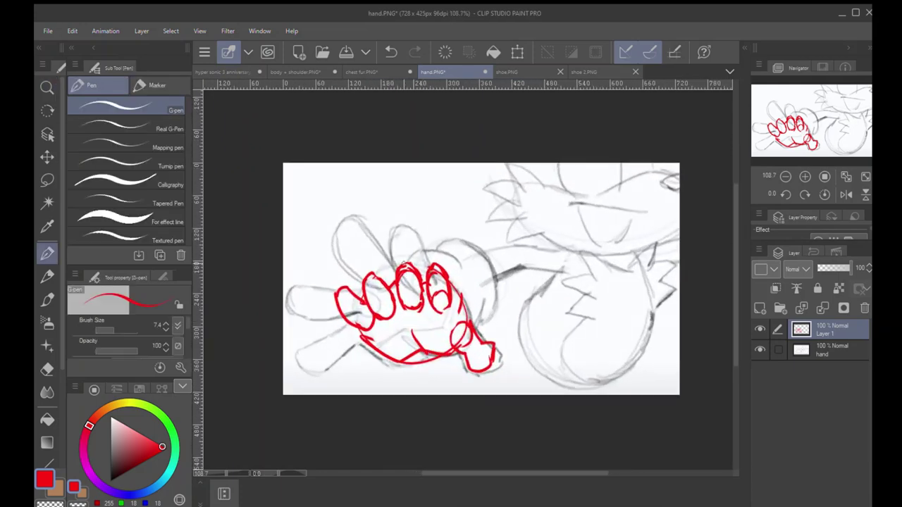
{"action": "left_click_drag", "start_coordinate": [427, 283], "coordinate": [443, 308]}
- Lasso the whole foreshortened hand drawing and delete it from Layer 1
{"action": "key", "text": "m"}
{"action": "mouse_move", "coordinate": [391, 240]}
{"action": "left_mouse_down"}
{"action": "mouse_move", "coordinate": [571, 383]}
{"action": "mouse_move", "coordinate": [389, 241]}
{"action": "left_mouse_up"}
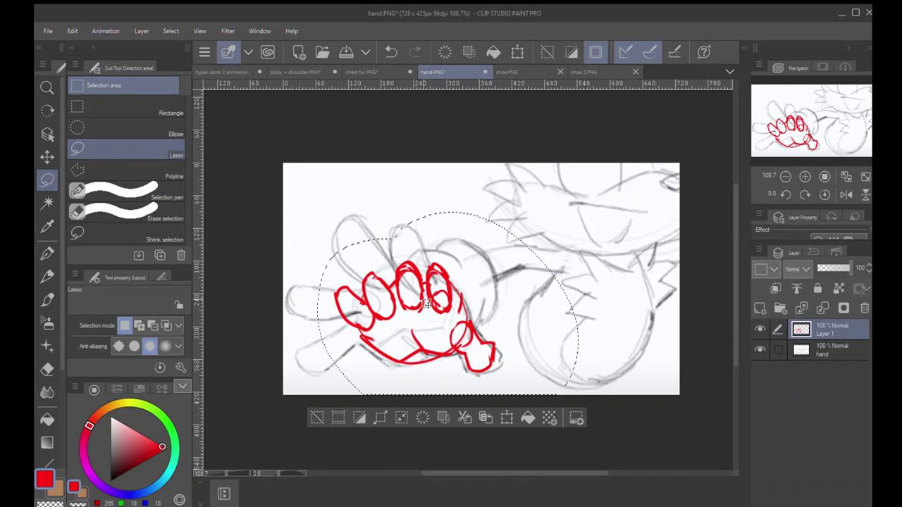
{"action": "left_click", "coordinate": [421, 418]}
{"action": "key", "text": "ctrl+d"}
{"action": "key", "text": "p"}
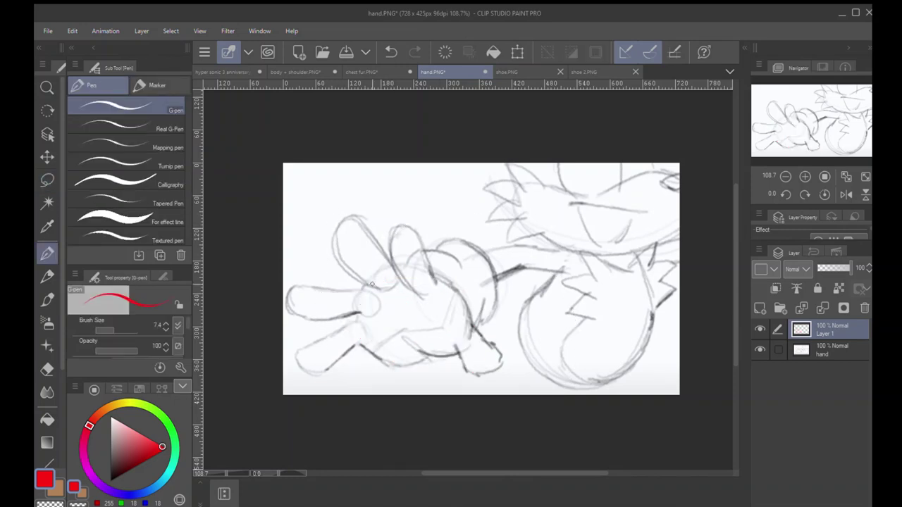
- Outline the tip and outer side of the finger nearest the cuff in red, redoing unsatisfactory strokes
{"action": "left_click_drag", "start_coordinate": [379, 269], "coordinate": [384, 272]}
{"action": "key", "text": "ctrl+z"}
{"action": "left_click_drag", "start_coordinate": [435, 282], "coordinate": [417, 224]}
{"action": "key", "text": "ctrl+z"}
{"action": "mouse_move", "coordinate": [437, 282]}
{"action": "left_mouse_down"}
{"action": "mouse_move", "coordinate": [416, 222]}
{"action": "mouse_move", "coordinate": [396, 292]}
{"action": "left_mouse_up"}
{"action": "key", "text": "ctrl+z"}
{"action": "left_click_drag", "start_coordinate": [418, 220], "coordinate": [441, 311]}
{"action": "mouse_move", "coordinate": [424, 214]}
{"action": "left_mouse_down"}
{"action": "mouse_move", "coordinate": [382, 207]}
{"action": "mouse_move", "coordinate": [439, 317]}
{"action": "left_mouse_up"}
{"action": "key", "text": "ctrl+z"}
{"action": "key", "text": "ctrl+z"}
{"action": "mouse_move", "coordinate": [416, 224]}
{"action": "left_mouse_down"}
{"action": "mouse_move", "coordinate": [394, 218]}
{"action": "mouse_move", "coordinate": [382, 252]}
{"action": "mouse_move", "coordinate": [425, 290]}
{"action": "left_mouse_up"}
{"action": "key", "text": "ctrl+z"}
- Draw the inner side of the finger nearest the cuff as a straight line running down into the palm
{"action": "left_click_drag", "start_coordinate": [384, 244], "coordinate": [425, 298]}
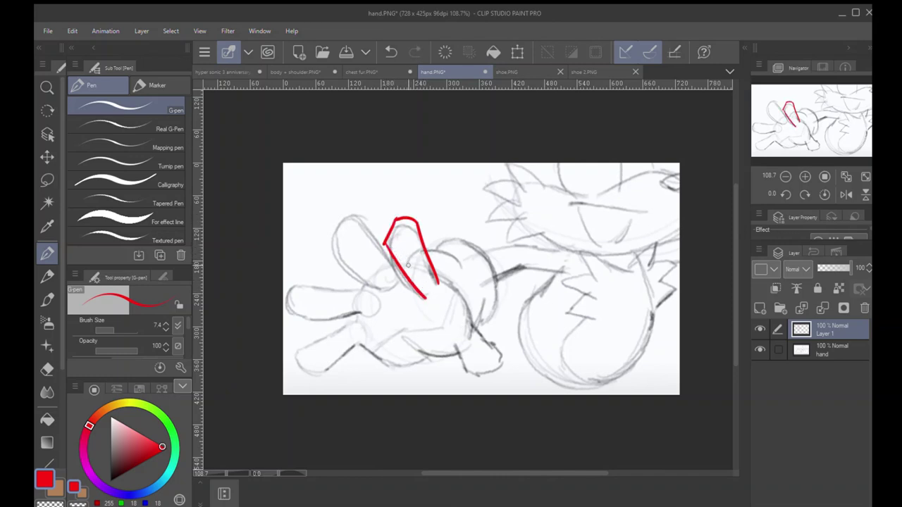
{"action": "key", "text": "ctrl+z"}
{"action": "left_click_drag", "start_coordinate": [384, 244], "coordinate": [422, 293]}
{"action": "key", "text": "ctrl+z"}
{"action": "left_click_drag", "start_coordinate": [382, 246], "coordinate": [427, 296]}
- Outline the tall second finger beside it, from its rounded tip down both sides to the palm
{"action": "left_click_drag", "start_coordinate": [355, 215], "coordinate": [384, 246]}
{"action": "mouse_move", "coordinate": [356, 214]}
{"action": "left_mouse_down"}
{"action": "mouse_move", "coordinate": [333, 242]}
{"action": "mouse_move", "coordinate": [342, 270]}
{"action": "mouse_move", "coordinate": [403, 283]}
{"action": "left_mouse_up"}
{"action": "key", "text": "ctrl+z"}
{"action": "left_click_drag", "start_coordinate": [339, 265], "coordinate": [389, 282]}
- Outline the two remaining fingers that extend sideways and downward from the palm
{"action": "left_click_drag", "start_coordinate": [292, 284], "coordinate": [368, 287]}
{"action": "key", "text": "ctrl+z"}
{"action": "key", "text": "ctrl+z"}
{"action": "left_click_drag", "start_coordinate": [291, 285], "coordinate": [368, 287]}
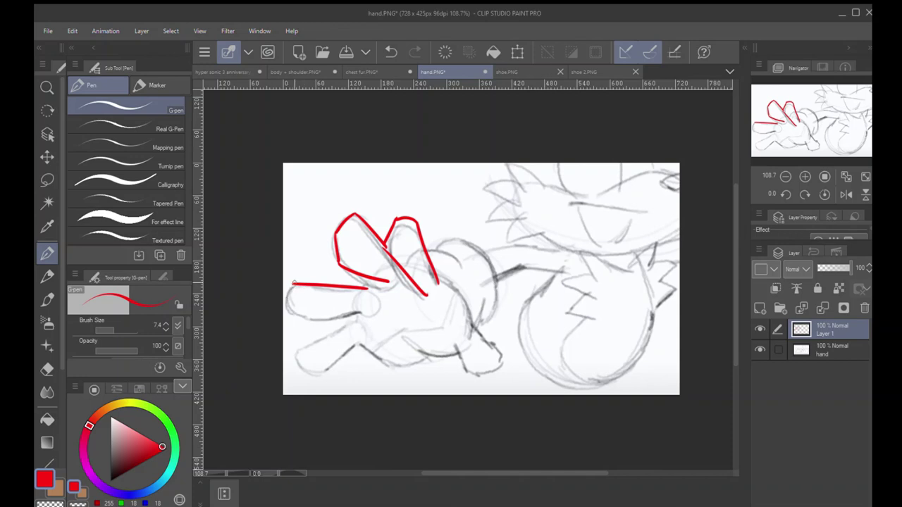
{"action": "mouse_move", "coordinate": [291, 284]}
{"action": "left_mouse_down"}
{"action": "mouse_move", "coordinate": [287, 315]}
{"action": "mouse_move", "coordinate": [325, 320]}
{"action": "mouse_move", "coordinate": [368, 309]}
{"action": "mouse_move", "coordinate": [305, 348]}
{"action": "left_mouse_up"}
{"action": "key", "text": "ctrl+z"}
{"action": "mouse_move", "coordinate": [364, 318]}
{"action": "left_mouse_down"}
{"action": "mouse_move", "coordinate": [297, 352]}
{"action": "mouse_move", "coordinate": [317, 372]}
{"action": "mouse_move", "coordinate": [368, 336]}
{"action": "left_mouse_up"}
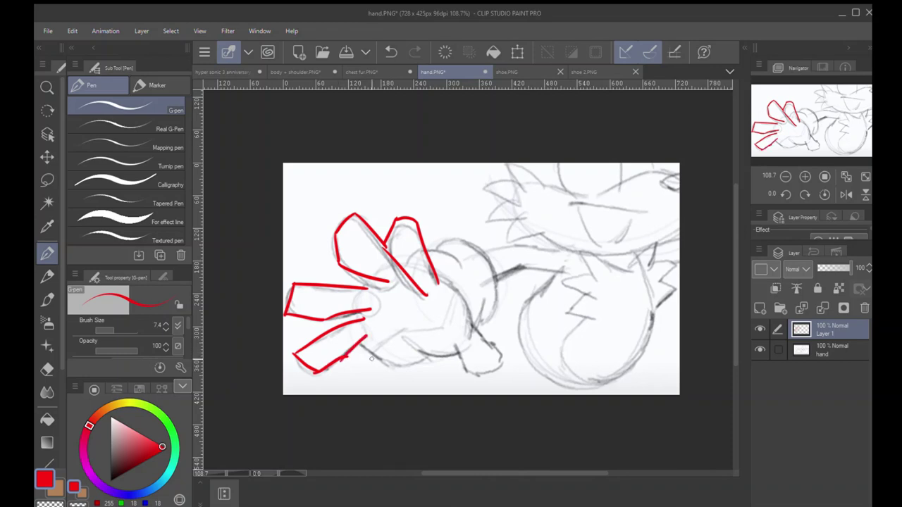
- Try sketching a large red circle that encloses the palm and all the spread fingers
{"action": "key", "text": "ctrl+space"}
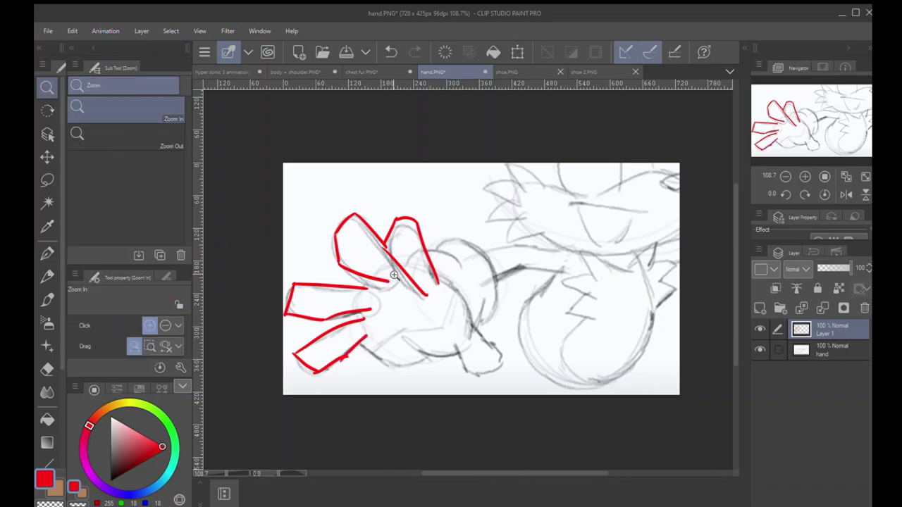
{"action": "mouse_move", "coordinate": [387, 269]}
{"action": "left_mouse_down"}
{"action": "mouse_move", "coordinate": [387, 295]}
{"action": "mouse_move", "coordinate": [393, 288]}
{"action": "left_mouse_up"}
{"action": "left_click_drag", "start_coordinate": [353, 205], "coordinate": [385, 196]}
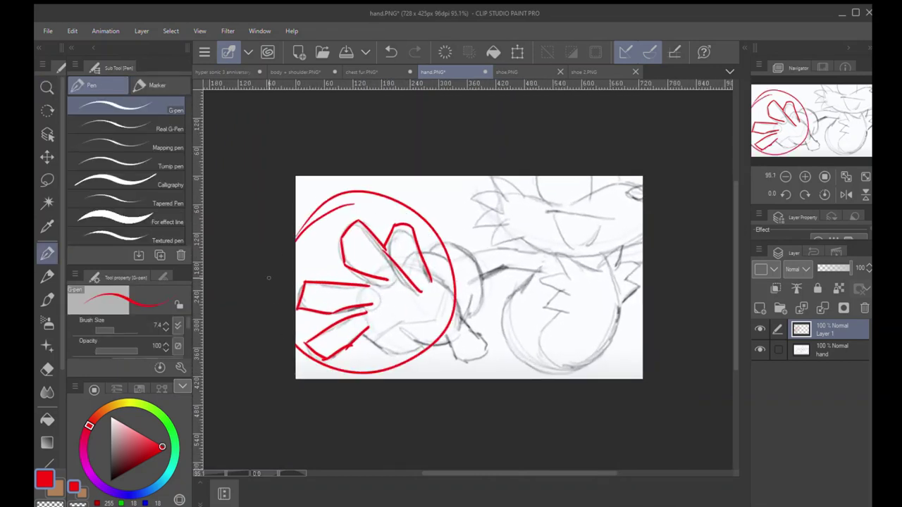
{"action": "key", "text": "ctrl+z"}
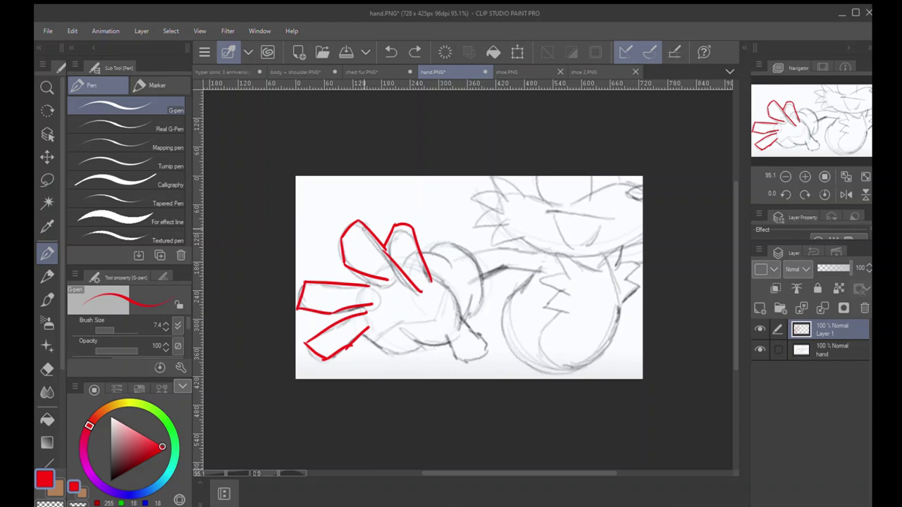
{"action": "mouse_move", "coordinate": [357, 214]}
{"action": "left_mouse_down"}
{"action": "mouse_move", "coordinate": [393, 218]}
{"action": "mouse_move", "coordinate": [322, 224]}
{"action": "left_mouse_up"}
{"action": "key", "text": "ctrl+z"}
- Lasso the four red finger outlines, delete them, and clear the selection
{"action": "key", "text": "m"}
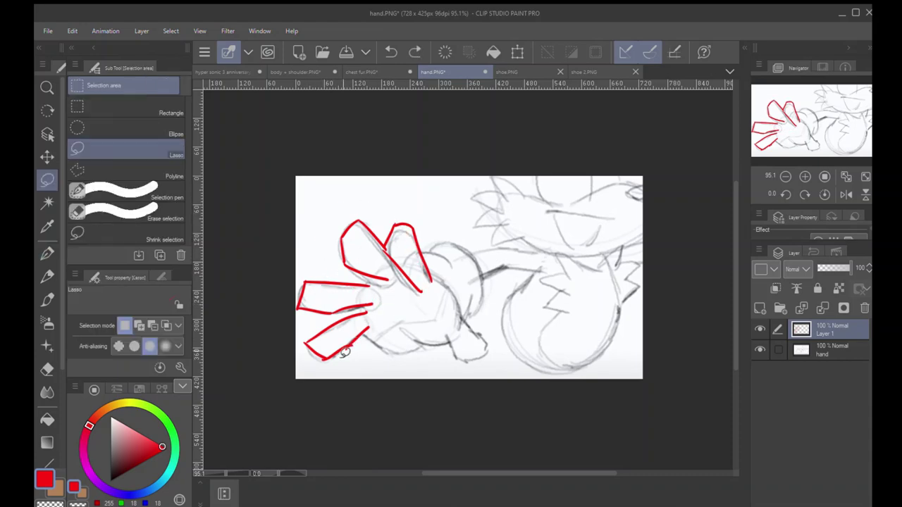
{"action": "mouse_move", "coordinate": [321, 377]}
{"action": "left_mouse_down"}
{"action": "mouse_move", "coordinate": [326, 190]}
{"action": "mouse_move", "coordinate": [361, 401]}
{"action": "left_mouse_up"}
{"action": "left_click", "coordinate": [367, 401]}
{"action": "key", "text": "ctrl+space"}
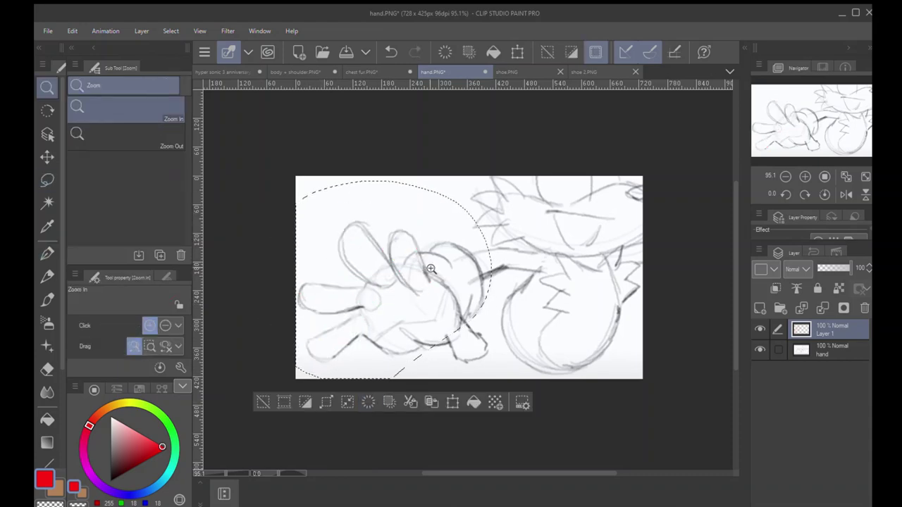
{"action": "left_click_drag", "start_coordinate": [432, 269], "coordinate": [461, 257]}
{"action": "key", "text": "ctrl+d"}
{"action": "key", "text": "m"}
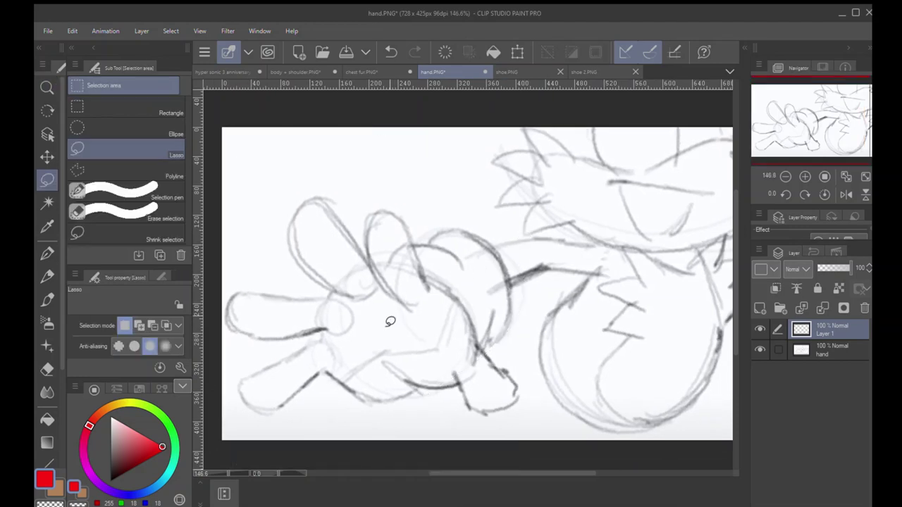
{"action": "key", "text": "p"}
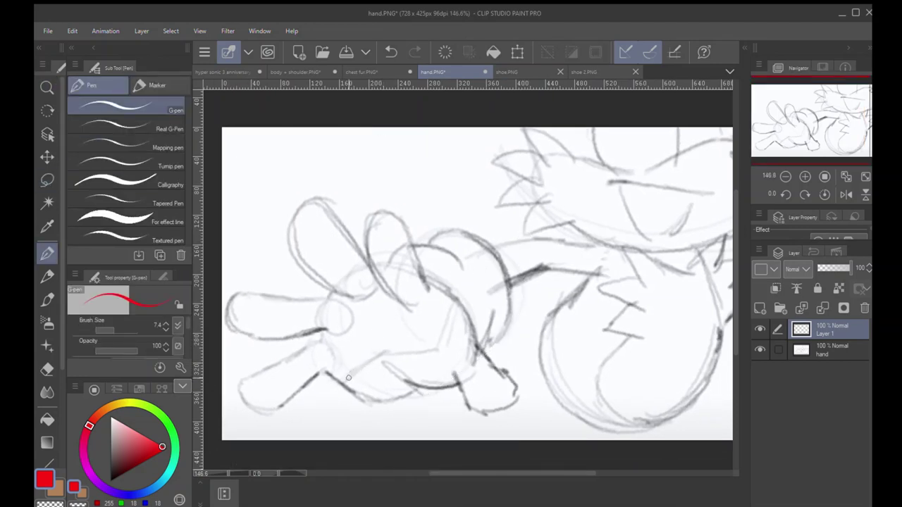
- Try an angular red crease across the lower palm that turns up toward the cuff, and undo it
{"action": "mouse_move", "coordinate": [339, 383]}
{"action": "left_mouse_down"}
{"action": "mouse_move", "coordinate": [379, 353]}
{"action": "mouse_move", "coordinate": [439, 347]}
{"action": "left_mouse_up"}
{"action": "left_click_drag", "start_coordinate": [456, 287], "coordinate": [438, 350]}
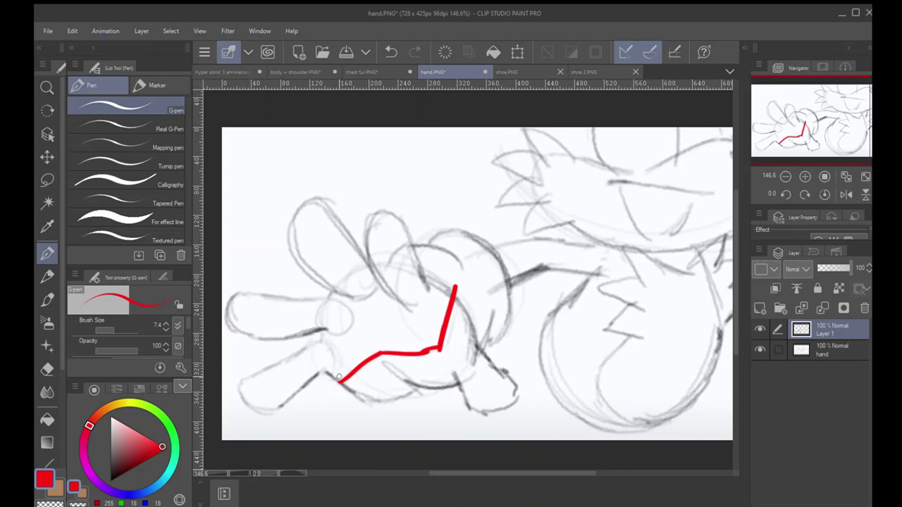
{"action": "left_click_drag", "start_coordinate": [339, 388], "coordinate": [421, 349]}
{"action": "key", "text": "ctrl+z"}
{"action": "key", "text": "ctrl+z"}
{"action": "key", "text": "ctrl+z"}
{"action": "key", "text": "ctrl+z"}
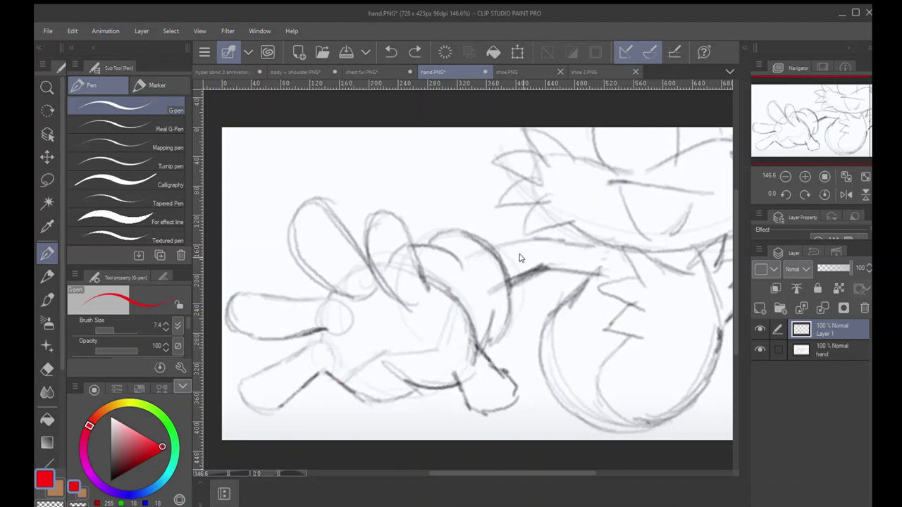
- Sketch a small open red hand with spread fingers, thumb and palm crease over the character's arm
{"action": "mouse_move", "coordinate": [537, 230]}
{"action": "left_mouse_down"}
{"action": "mouse_move", "coordinate": [521, 199]}
{"action": "mouse_move", "coordinate": [553, 236]}
{"action": "mouse_move", "coordinate": [493, 226]}
{"action": "mouse_move", "coordinate": [496, 255]}
{"action": "mouse_move", "coordinate": [518, 261]}
{"action": "mouse_move", "coordinate": [571, 253]}
{"action": "mouse_move", "coordinate": [565, 280]}
{"action": "mouse_move", "coordinate": [514, 302]}
{"action": "mouse_move", "coordinate": [525, 280]}
{"action": "mouse_move", "coordinate": [552, 279]}
{"action": "mouse_move", "coordinate": [530, 264]}
{"action": "mouse_move", "coordinate": [552, 265]}
{"action": "mouse_move", "coordinate": [565, 245]}
{"action": "left_mouse_up"}
{"action": "key", "text": "ctrl+z"}
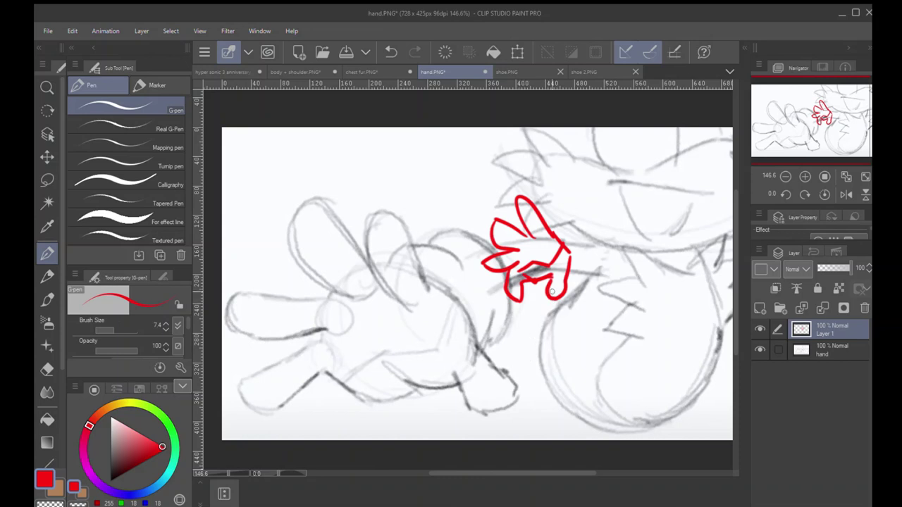
{"action": "left_click_drag", "start_coordinate": [555, 267], "coordinate": [552, 280]}
- Lasso the small open hand over the arm and delete it
{"action": "key", "text": "ctrl"}
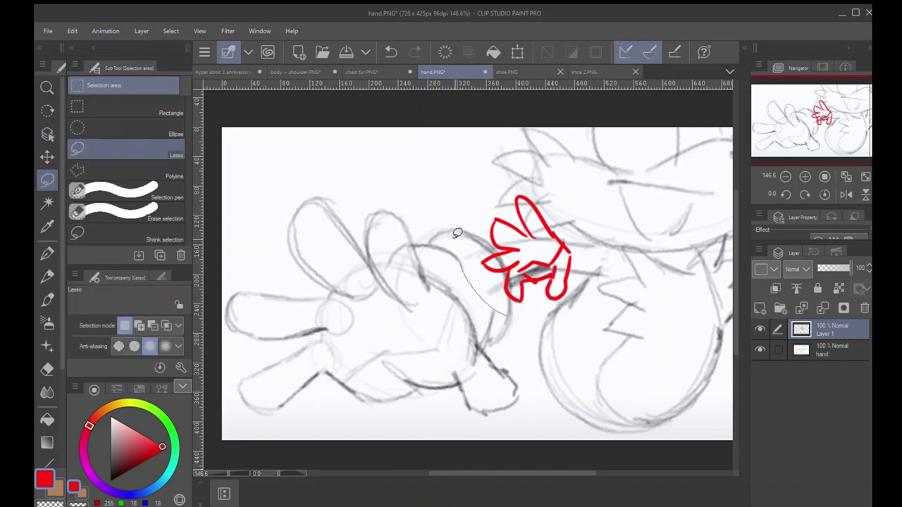
{"action": "left_click_drag", "start_coordinate": [476, 192], "coordinate": [506, 378]}
{"action": "left_click", "coordinate": [518, 406]}
{"action": "left_click", "coordinate": [419, 325]}
{"action": "key", "text": "p"}
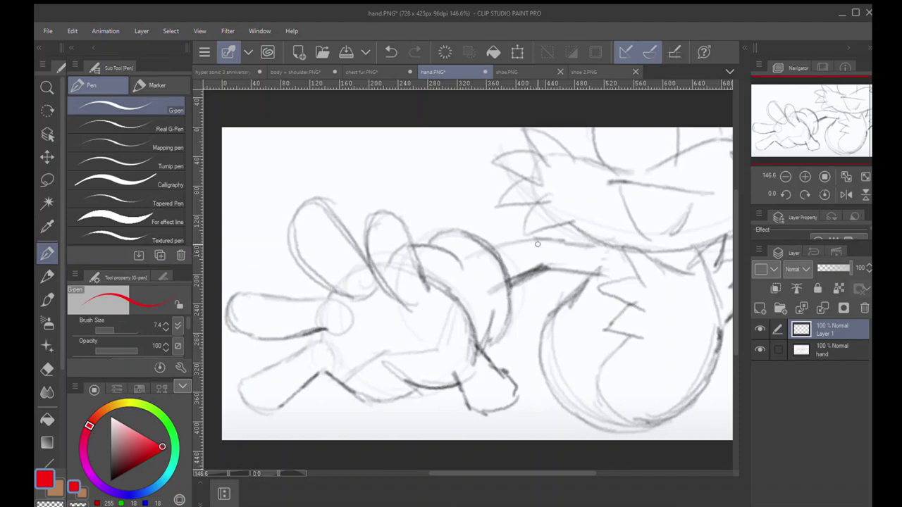
- Sketch a small red hand beside the chest with a raised index finger, curled fingers and a thumb
{"action": "mouse_move", "coordinate": [548, 249]}
{"action": "left_mouse_down"}
{"action": "mouse_move", "coordinate": [563, 190]}
{"action": "mouse_move", "coordinate": [564, 248]}
{"action": "mouse_move", "coordinate": [591, 245]}
{"action": "mouse_move", "coordinate": [572, 271]}
{"action": "left_mouse_up"}
{"action": "mouse_move", "coordinate": [589, 237]}
{"action": "left_mouse_down"}
{"action": "mouse_move", "coordinate": [589, 266]}
{"action": "mouse_move", "coordinate": [616, 271]}
{"action": "left_mouse_up"}
{"action": "mouse_move", "coordinate": [549, 250]}
{"action": "left_mouse_down"}
{"action": "mouse_move", "coordinate": [533, 279]}
{"action": "mouse_move", "coordinate": [544, 314]}
{"action": "mouse_move", "coordinate": [579, 285]}
{"action": "mouse_move", "coordinate": [564, 289]}
{"action": "mouse_move", "coordinate": [549, 279]}
{"action": "mouse_move", "coordinate": [587, 303]}
{"action": "mouse_move", "coordinate": [592, 296]}
{"action": "mouse_move", "coordinate": [564, 301]}
{"action": "left_mouse_up"}
{"action": "key", "text": "ctrl+z"}
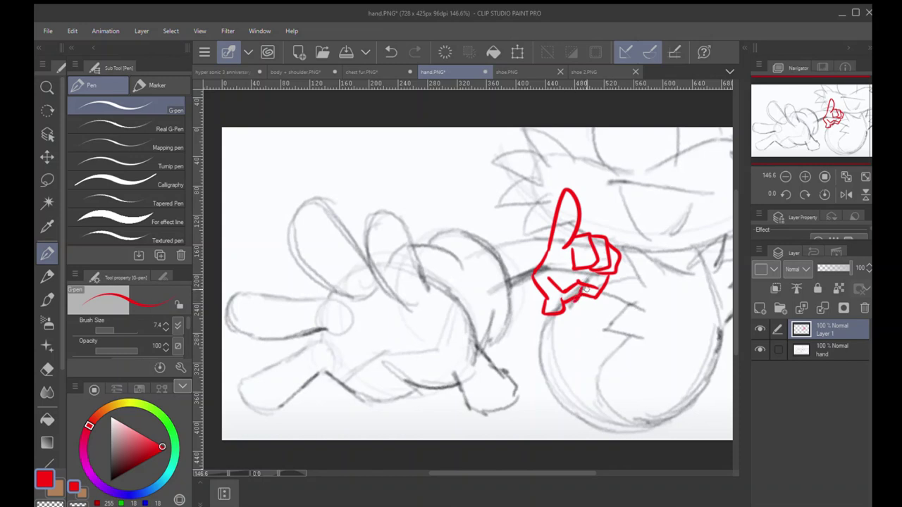
- Erase the pointing hand's palm crease and redraw it as a jagged line below the curled fingers
{"action": "key", "text": "e"}
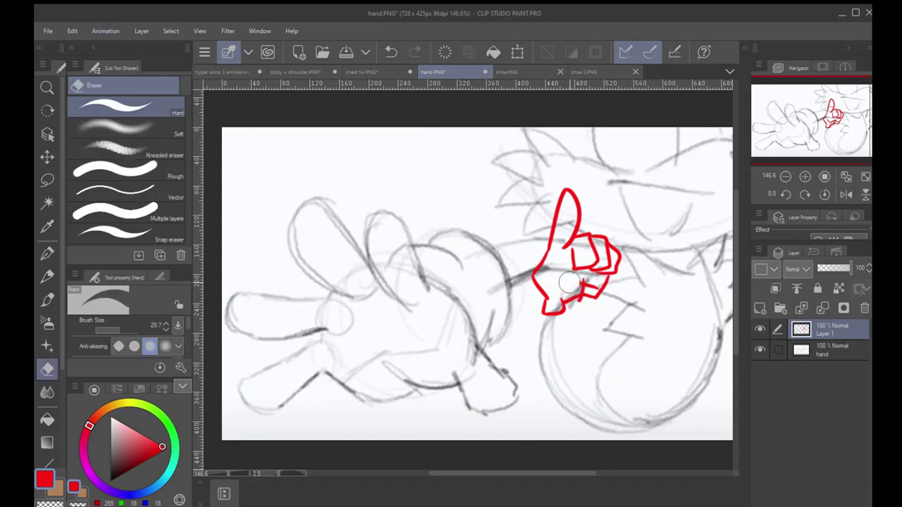
{"action": "key", "text": "p"}
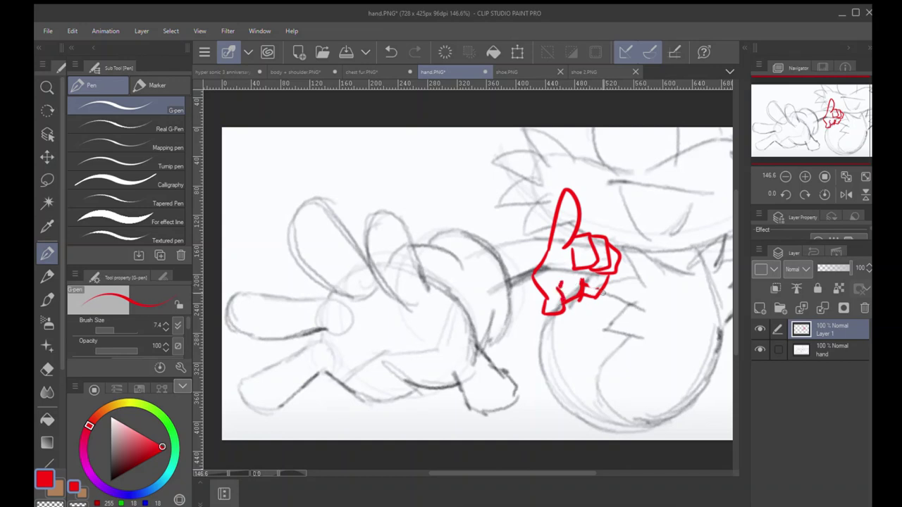
{"action": "mouse_move", "coordinate": [603, 276]}
{"action": "left_mouse_down"}
{"action": "mouse_move", "coordinate": [582, 291]}
{"action": "mouse_move", "coordinate": [575, 272]}
{"action": "mouse_move", "coordinate": [553, 280]}
{"action": "left_mouse_up"}
{"action": "key", "text": "ctrl+z"}
{"action": "mouse_move", "coordinate": [560, 283]}
{"action": "left_mouse_down"}
{"action": "mouse_move", "coordinate": [548, 261]}
{"action": "mouse_move", "coordinate": [585, 304]}
{"action": "left_mouse_up"}
{"action": "key", "text": "ctrl+z"}
{"action": "key", "text": "ctrl+z"}
{"action": "key", "text": "ctrl+z"}
{"action": "mouse_move", "coordinate": [549, 272]}
{"action": "left_mouse_down"}
{"action": "mouse_move", "coordinate": [568, 305]}
{"action": "mouse_move", "coordinate": [542, 269]}
{"action": "mouse_move", "coordinate": [522, 264]}
{"action": "left_mouse_up"}
{"action": "key", "text": "ctrl+z"}
{"action": "left_click_drag", "start_coordinate": [574, 284], "coordinate": [614, 274]}
{"action": "key", "text": "ctrl+z"}
{"action": "mouse_move", "coordinate": [547, 275]}
{"action": "left_mouse_down"}
{"action": "mouse_move", "coordinate": [582, 272]}
{"action": "mouse_move", "coordinate": [608, 291]}
{"action": "mouse_move", "coordinate": [623, 271]}
{"action": "left_mouse_up"}
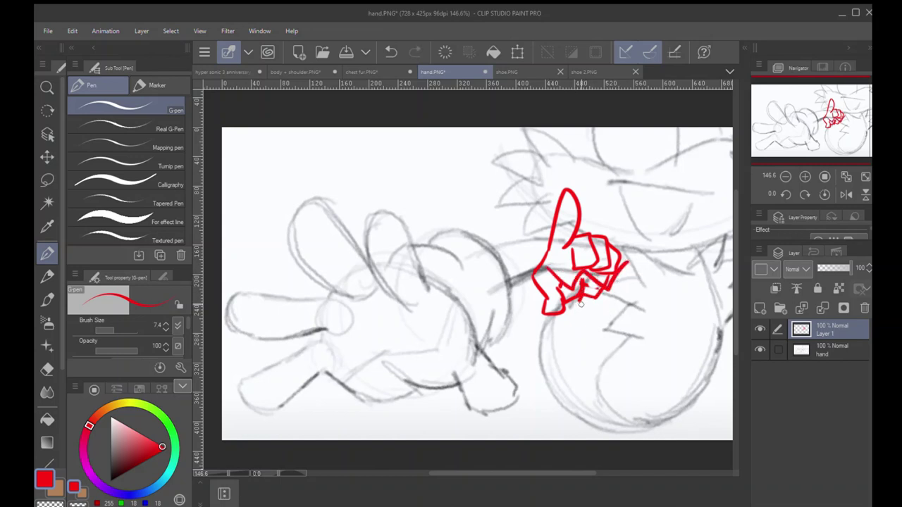
- Lasso the red pointing hand, delete it, and return to the G-pen
{"action": "key", "text": "m"}
{"action": "mouse_move", "coordinate": [567, 347]}
{"action": "left_mouse_down"}
{"action": "mouse_move", "coordinate": [523, 209]}
{"action": "mouse_move", "coordinate": [644, 310]}
{"action": "left_mouse_up"}
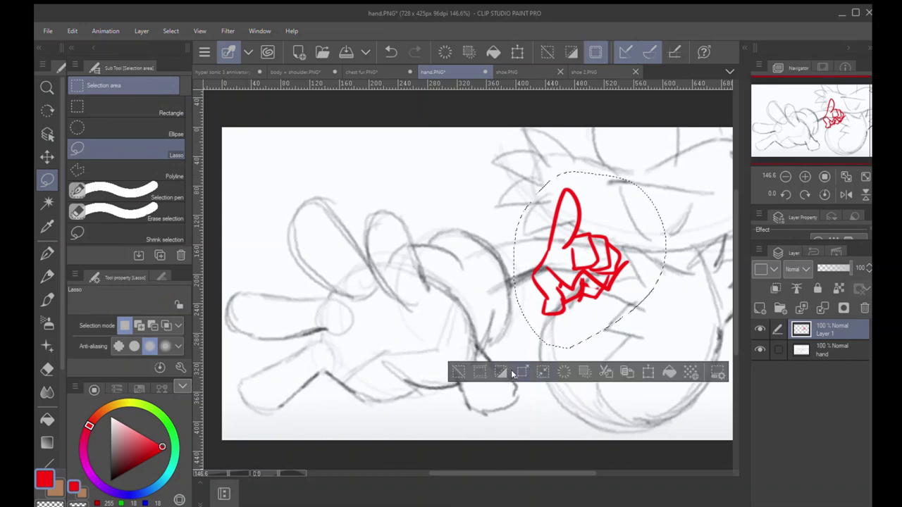
{"action": "left_click", "coordinate": [544, 373]}
{"action": "key", "text": "ctrl+d"}
{"action": "key", "text": "p"}
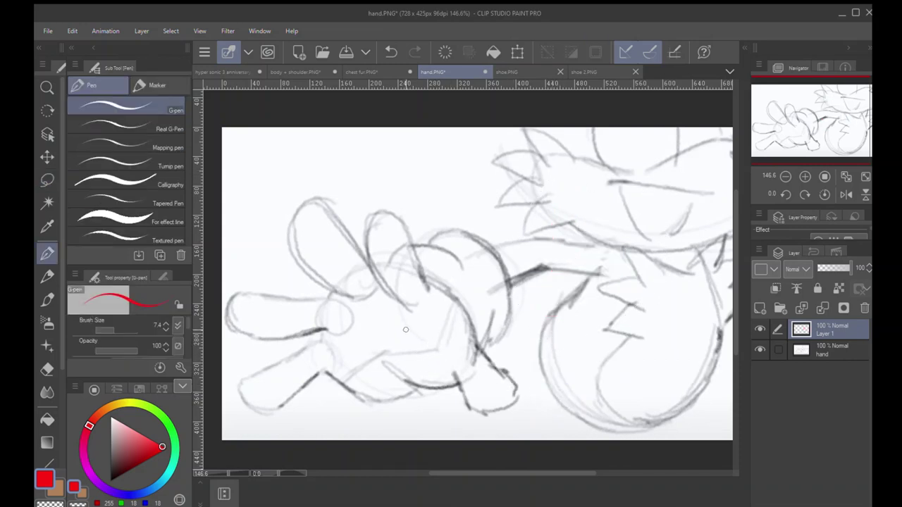
- Trace the open hand's lower palm edge as a shallow red V and add a curved thumb-base crease meeting it
{"action": "mouse_move", "coordinate": [346, 380]}
{"action": "left_mouse_down"}
{"action": "mouse_move", "coordinate": [386, 351]}
{"action": "mouse_move", "coordinate": [421, 358]}
{"action": "left_mouse_up"}
{"action": "key", "text": "ctrl+z"}
{"action": "mouse_move", "coordinate": [339, 379]}
{"action": "left_mouse_down"}
{"action": "mouse_move", "coordinate": [388, 352]}
{"action": "mouse_move", "coordinate": [441, 349]}
{"action": "mouse_move", "coordinate": [454, 297]}
{"action": "left_mouse_up"}
{"action": "key", "text": "ctrl+z"}
{"action": "key", "text": "ctrl+z"}
{"action": "left_click_drag", "start_coordinate": [343, 382], "coordinate": [423, 386]}
{"action": "key", "text": "ctrl+z"}
{"action": "mouse_move", "coordinate": [343, 383]}
{"action": "left_mouse_down"}
{"action": "mouse_move", "coordinate": [372, 403]}
{"action": "mouse_move", "coordinate": [423, 386]}
{"action": "left_mouse_up"}
{"action": "mouse_move", "coordinate": [392, 359]}
{"action": "left_mouse_down"}
{"action": "mouse_move", "coordinate": [428, 388]}
{"action": "mouse_move", "coordinate": [476, 375]}
{"action": "left_mouse_up"}
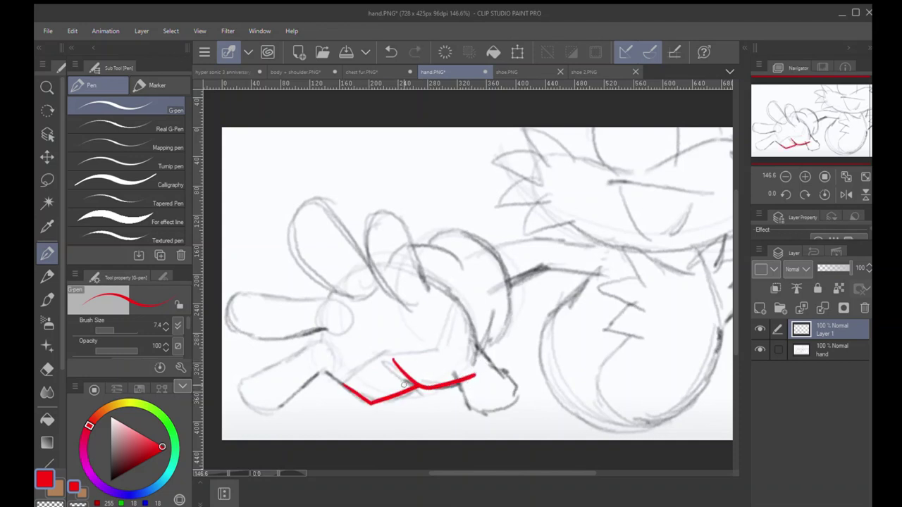
{"action": "key", "text": "ctrl+z"}
{"action": "left_click_drag", "start_coordinate": [384, 362], "coordinate": [465, 377]}
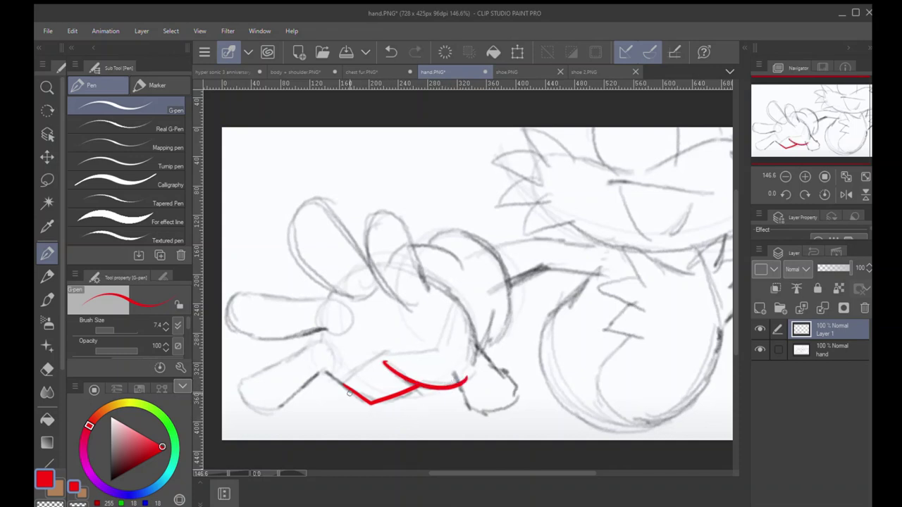
- Lasso the red palm strokes, delete them, clear the selection and return to the G-pen
{"action": "mouse_move", "coordinate": [335, 393]}
{"action": "left_mouse_down"}
{"action": "mouse_move", "coordinate": [359, 410]}
{"action": "mouse_move", "coordinate": [427, 394]}
{"action": "mouse_move", "coordinate": [423, 401]}
{"action": "left_mouse_up"}
{"action": "key", "text": "ctrl+z"}
{"action": "key", "text": "m"}
{"action": "mouse_move", "coordinate": [326, 365]}
{"action": "left_mouse_down"}
{"action": "mouse_move", "coordinate": [479, 351]}
{"action": "mouse_move", "coordinate": [326, 364]}
{"action": "left_mouse_up"}
{"action": "left_click", "coordinate": [378, 458]}
{"action": "key", "text": "ctrl+d"}
{"action": "key", "text": "p"}
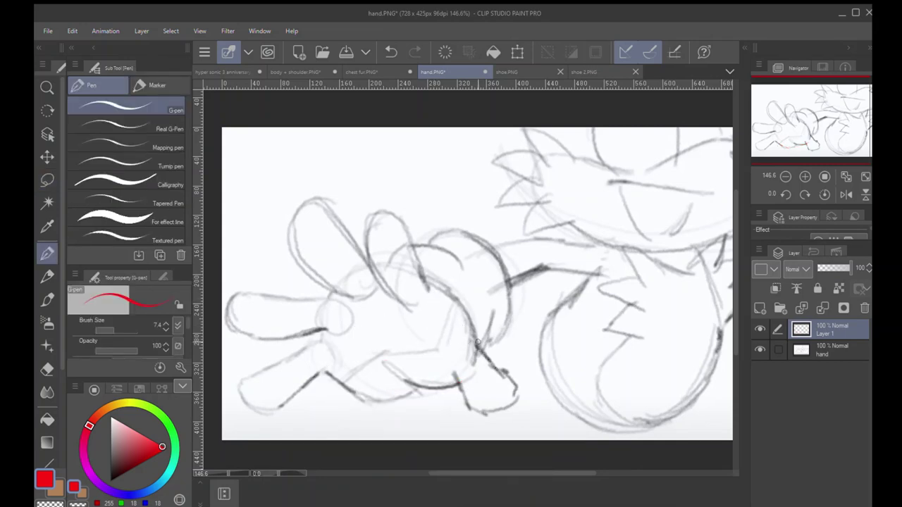
- Try to trace the open hand's thumb in red, then undo the strokes
{"action": "mouse_move", "coordinate": [477, 341]}
{"action": "left_mouse_down"}
{"action": "mouse_move", "coordinate": [517, 380]}
{"action": "mouse_move", "coordinate": [507, 412]}
{"action": "mouse_move", "coordinate": [478, 415]}
{"action": "mouse_move", "coordinate": [509, 412]}
{"action": "mouse_move", "coordinate": [455, 363]}
{"action": "left_mouse_up"}
{"action": "key", "text": "ctrl+z"}
{"action": "left_click_drag", "start_coordinate": [462, 410], "coordinate": [455, 364]}
{"action": "key", "text": "ctrl+z"}
{"action": "key", "text": "ctrl+z"}
{"action": "key", "text": "ctrl+z"}
{"action": "key", "text": "ctrl+z"}
{"action": "key", "text": "ctrl+z"}
{"action": "key", "text": "ctrl+z"}
- Hide the palettes around the canvas and enlarge the view of the hand sketch
{"action": "key", "text": "Tab"}
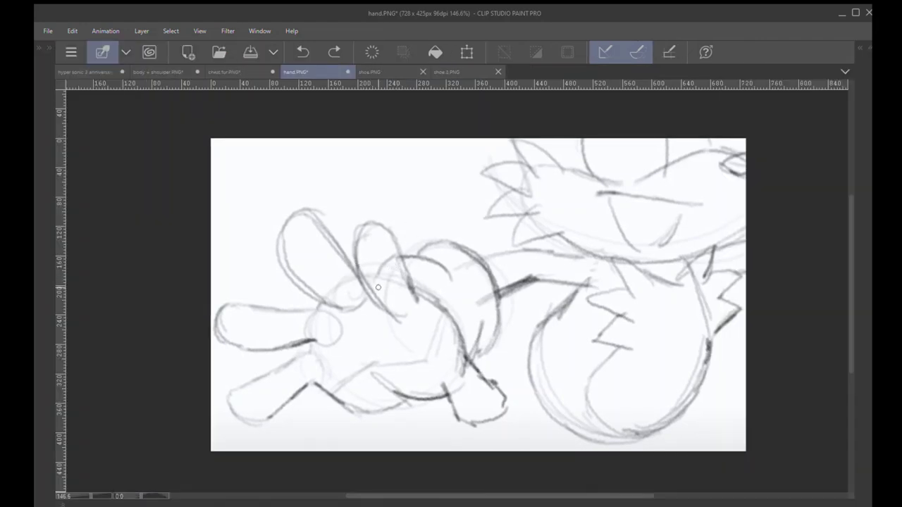
{"action": "key", "text": "Tab"}
{"action": "key", "text": "Tab"}
{"action": "scroll", "coordinate": [434, 324], "scroll_direction": "up", "scroll_amount": 2}
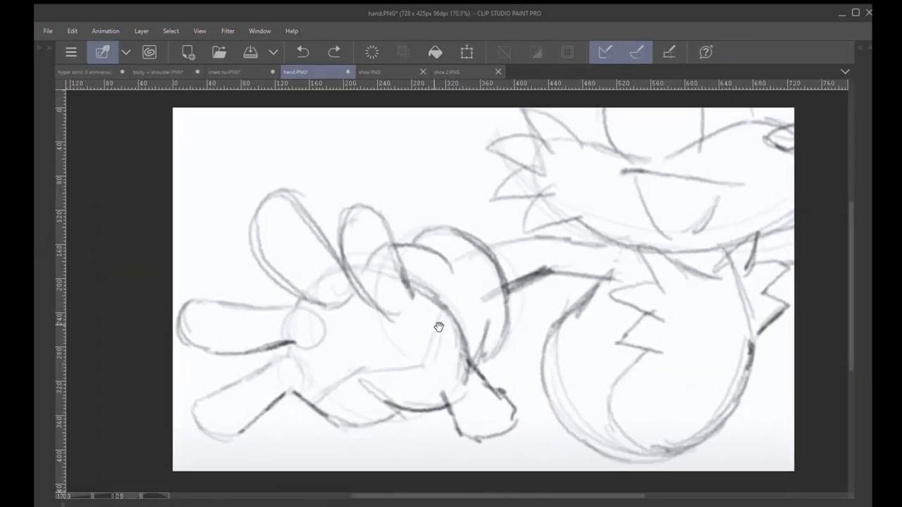
{"action": "left_click_drag", "start_coordinate": [438, 327], "coordinate": [422, 334]}
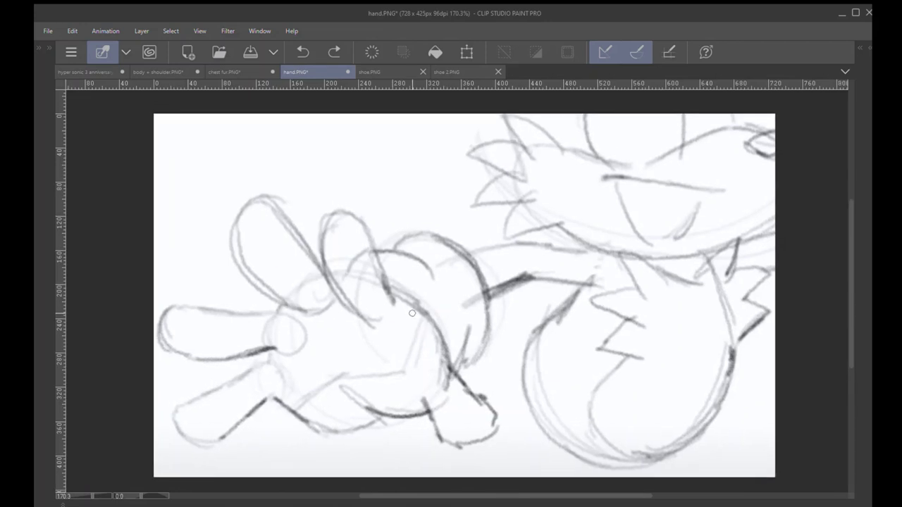
- Switch to the shoe.PNG drawing and add a new raster layer, keeping the palettes hidden
{"action": "left_click", "coordinate": [384, 72]}
{"action": "scroll", "coordinate": [429, 317], "scroll_direction": "up", "scroll_amount": 2}
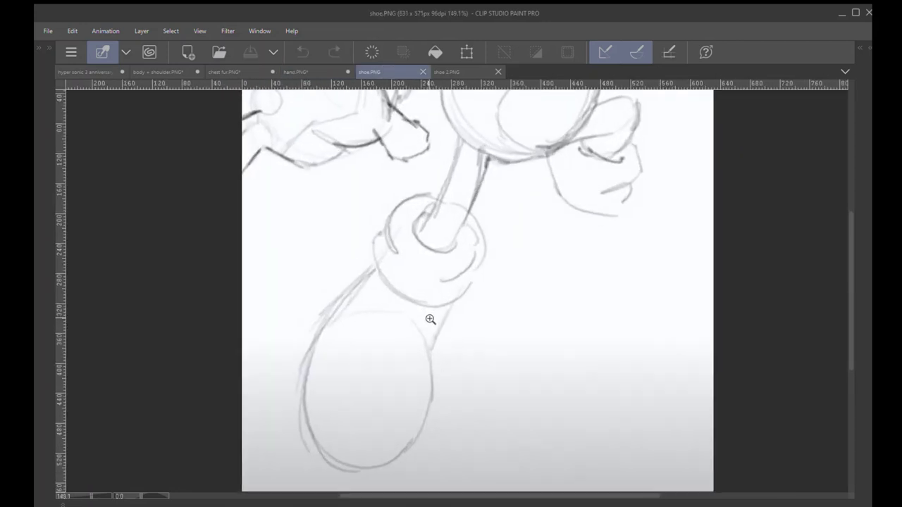
{"action": "key", "text": "Tab"}
{"action": "left_click", "coordinate": [759, 308]}
{"action": "key", "text": "Tab"}
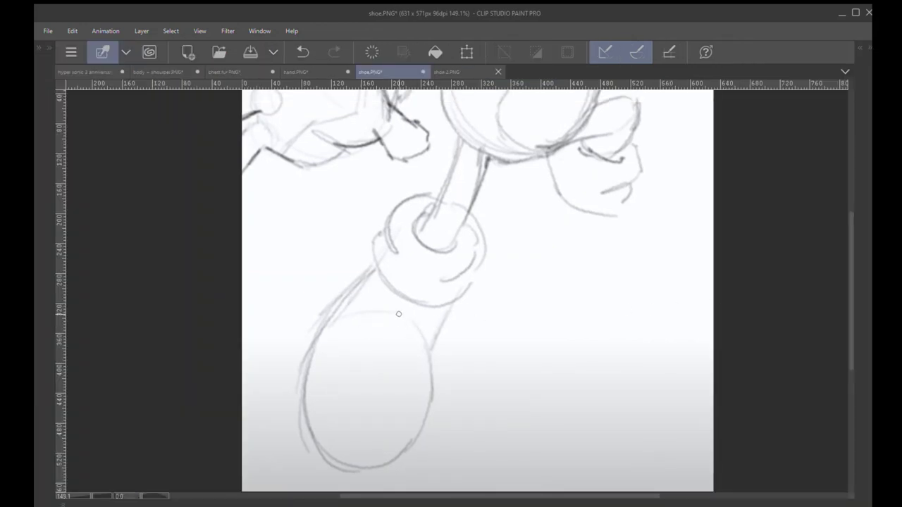
- Sketch the shoe in red as a rounded toe oval with a tapering heel arch behind it
{"action": "mouse_move", "coordinate": [332, 316]}
{"action": "left_mouse_down"}
{"action": "mouse_move", "coordinate": [417, 229]}
{"action": "mouse_move", "coordinate": [443, 286]}
{"action": "mouse_move", "coordinate": [434, 342]}
{"action": "left_mouse_up"}
{"action": "key", "text": "ctrl+z"}
{"action": "key", "text": "ctrl+z"}
{"action": "left_click_drag", "start_coordinate": [431, 248], "coordinate": [433, 345]}
{"action": "mouse_move", "coordinate": [321, 337]}
{"action": "left_mouse_down"}
{"action": "mouse_move", "coordinate": [344, 317]}
{"action": "mouse_move", "coordinate": [405, 316]}
{"action": "mouse_move", "coordinate": [430, 365]}
{"action": "mouse_move", "coordinate": [425, 357]}
{"action": "mouse_move", "coordinate": [432, 401]}
{"action": "mouse_move", "coordinate": [416, 439]}
{"action": "left_mouse_up"}
{"action": "mouse_move", "coordinate": [429, 402]}
{"action": "left_mouse_down"}
{"action": "mouse_move", "coordinate": [417, 420]}
{"action": "mouse_move", "coordinate": [428, 408]}
{"action": "mouse_move", "coordinate": [350, 456]}
{"action": "left_mouse_up"}
{"action": "mouse_move", "coordinate": [321, 331]}
{"action": "left_mouse_down"}
{"action": "mouse_move", "coordinate": [379, 449]}
{"action": "mouse_move", "coordinate": [336, 457]}
{"action": "left_mouse_up"}
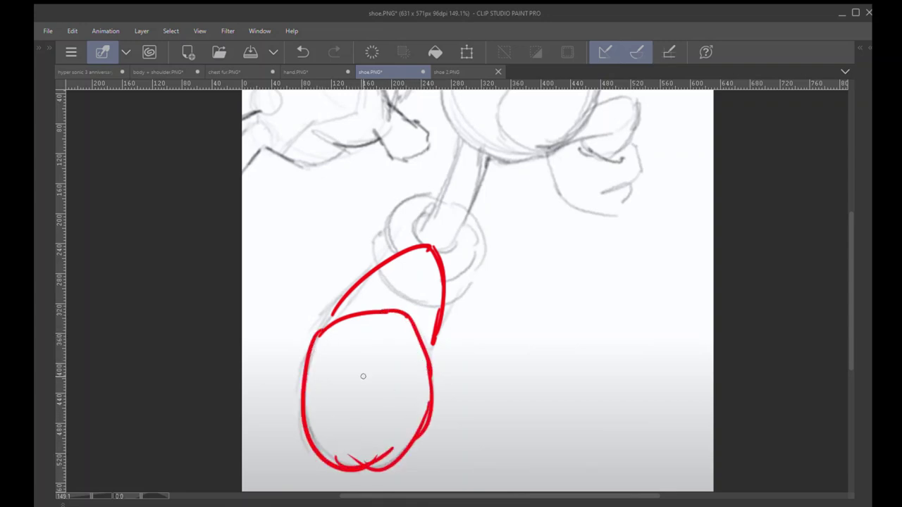
- Undo the trial curve between toe and heel, and extend both heel lines to meet the toe oval
{"action": "left_click_drag", "start_coordinate": [372, 377], "coordinate": [397, 284]}
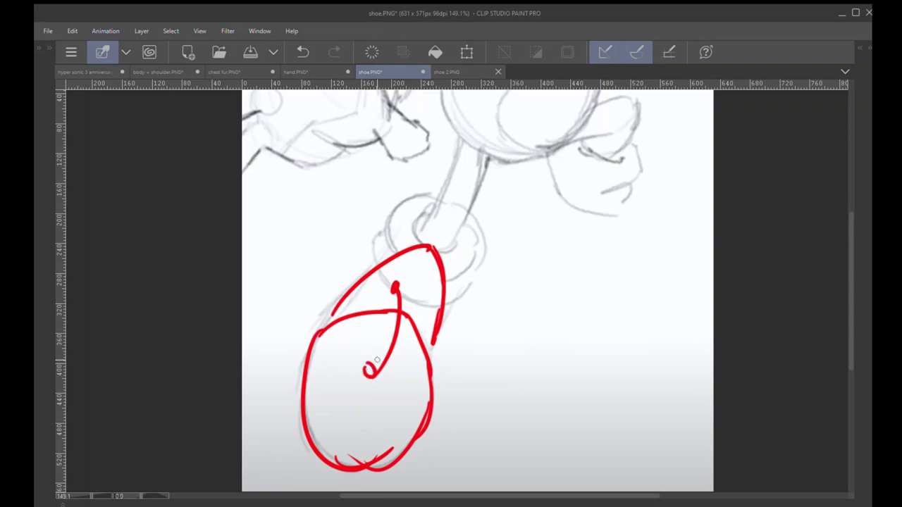
{"action": "key", "text": "ctrl+z"}
{"action": "key", "text": "ctrl+z"}
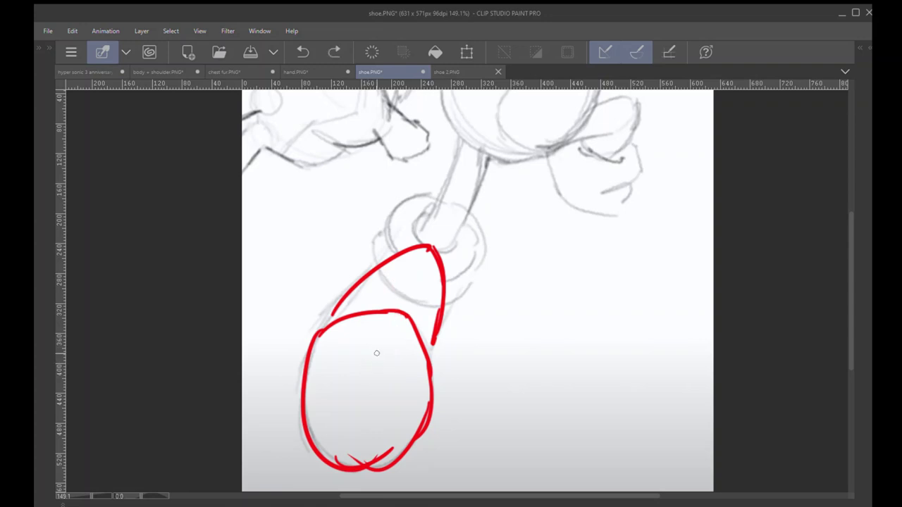
{"action": "left_click_drag", "start_coordinate": [324, 326], "coordinate": [356, 280]}
{"action": "left_click_drag", "start_coordinate": [433, 343], "coordinate": [427, 358]}
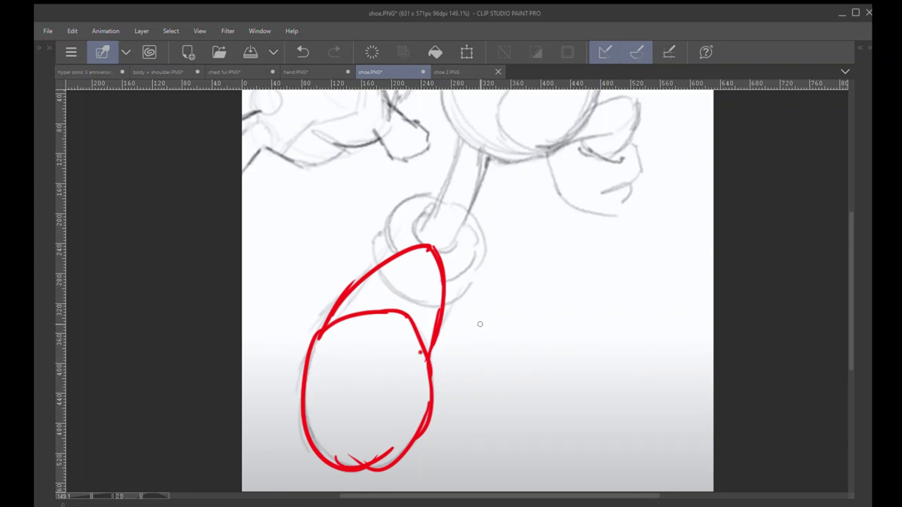
- Sketch a small red side-view shoe with a rounded toe cap, sock cuff and leg beside the large shoe
{"action": "mouse_move", "coordinate": [479, 321]}
{"action": "left_mouse_down"}
{"action": "mouse_move", "coordinate": [532, 326]}
{"action": "mouse_move", "coordinate": [536, 341]}
{"action": "mouse_move", "coordinate": [522, 343]}
{"action": "mouse_move", "coordinate": [482, 342]}
{"action": "mouse_move", "coordinate": [481, 318]}
{"action": "mouse_move", "coordinate": [505, 341]}
{"action": "mouse_move", "coordinate": [531, 323]}
{"action": "left_mouse_up"}
{"action": "key", "text": "ctrl+z"}
{"action": "key", "text": "ctrl+z"}
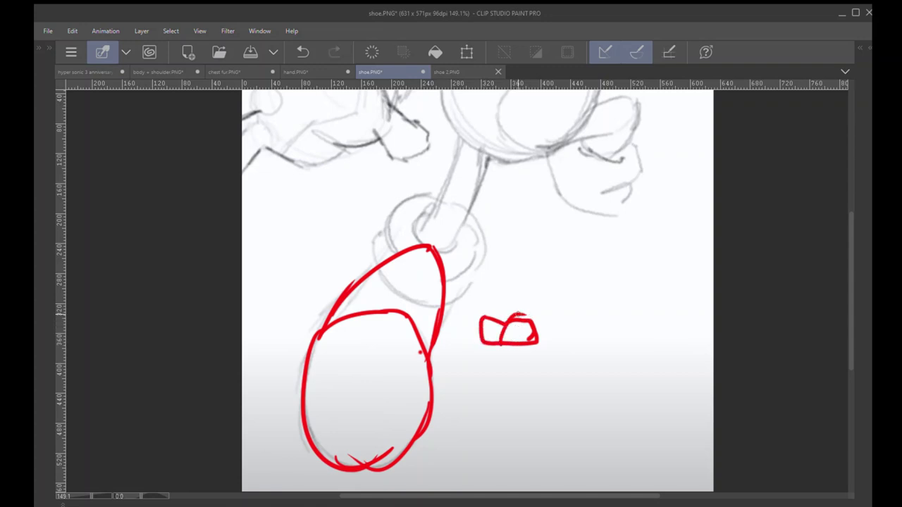
{"action": "key", "text": "ctrl+z"}
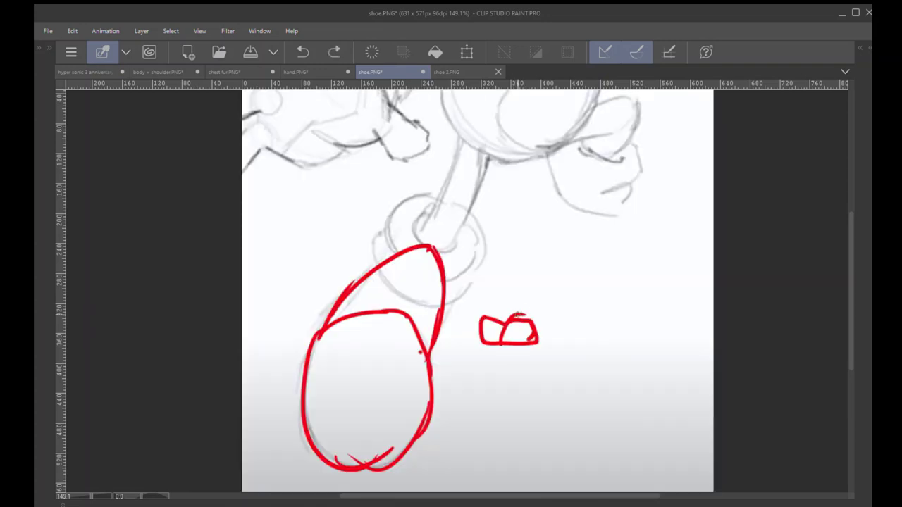
{"action": "left_click_drag", "start_coordinate": [517, 313], "coordinate": [526, 317]}
{"action": "mouse_move", "coordinate": [478, 314]}
{"action": "left_mouse_down"}
{"action": "mouse_move", "coordinate": [497, 314]}
{"action": "mouse_move", "coordinate": [477, 315]}
{"action": "mouse_move", "coordinate": [478, 280]}
{"action": "mouse_move", "coordinate": [475, 288]}
{"action": "mouse_move", "coordinate": [485, 289]}
{"action": "left_mouse_up"}
{"action": "key", "text": "ctrl+z"}
{"action": "key", "text": "ctrl+z"}
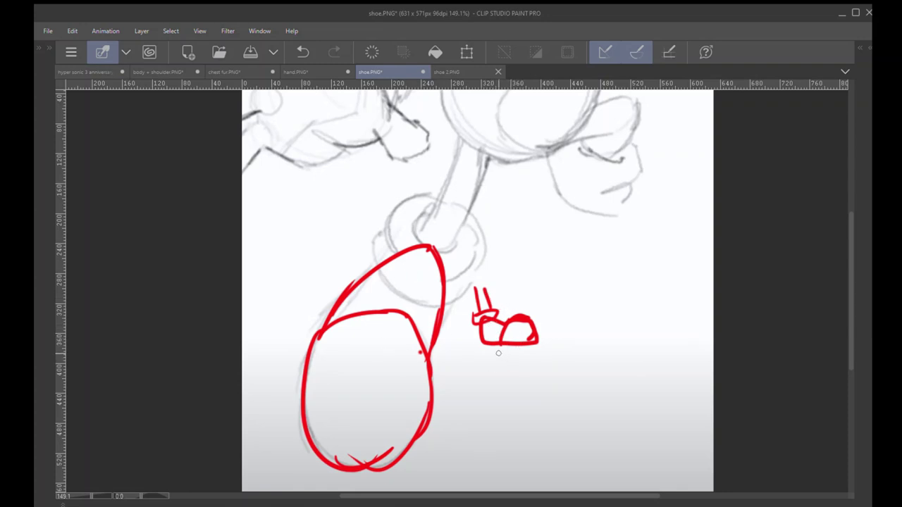
- Draw a curve inside the toe oval that completes the heel arch as an overlapping oval
{"action": "key", "text": "m"}
{"action": "left_click_drag", "start_coordinate": [469, 350], "coordinate": [462, 351]}
{"action": "key", "text": "ctrl+d"}
{"action": "key", "text": "p"}
{"action": "mouse_move", "coordinate": [320, 328]}
{"action": "left_mouse_down"}
{"action": "mouse_move", "coordinate": [407, 384]}
{"action": "mouse_move", "coordinate": [448, 316]}
{"action": "mouse_move", "coordinate": [427, 337]}
{"action": "left_mouse_up"}
{"action": "key", "text": "ctrl+z"}
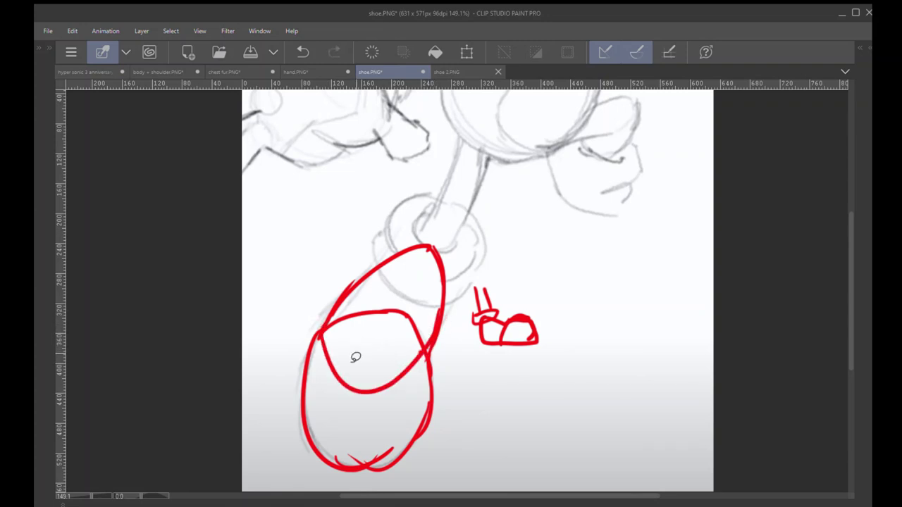
- Lasso the red shoe sketches, delete them and clear the selection
{"action": "mouse_move", "coordinate": [291, 475]}
{"action": "left_mouse_down"}
{"action": "mouse_move", "coordinate": [353, 217]}
{"action": "mouse_move", "coordinate": [592, 347]}
{"action": "mouse_move", "coordinate": [517, 482]}
{"action": "mouse_move", "coordinate": [421, 503]}
{"action": "mouse_move", "coordinate": [402, 486]}
{"action": "left_mouse_up"}
{"action": "key", "text": "Delete"}
{"action": "key", "text": "ctrl+d"}
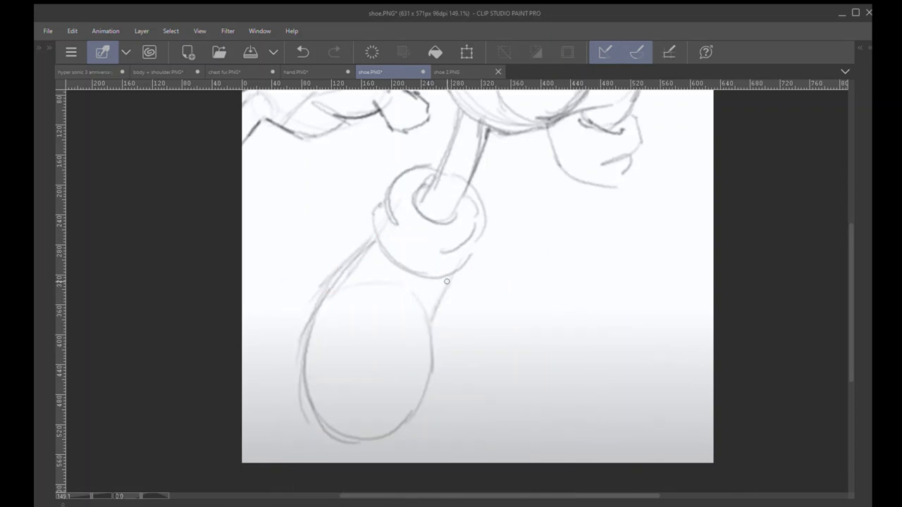
- Try to sketch the shoe as one long rounded body with an arc across it for the toe cap
{"action": "mouse_move", "coordinate": [450, 272]}
{"action": "left_mouse_down"}
{"action": "mouse_move", "coordinate": [323, 410]}
{"action": "mouse_move", "coordinate": [390, 220]}
{"action": "left_mouse_up"}
{"action": "mouse_move", "coordinate": [326, 336]}
{"action": "left_mouse_down"}
{"action": "mouse_move", "coordinate": [333, 324]}
{"action": "mouse_move", "coordinate": [460, 384]}
{"action": "left_mouse_up"}
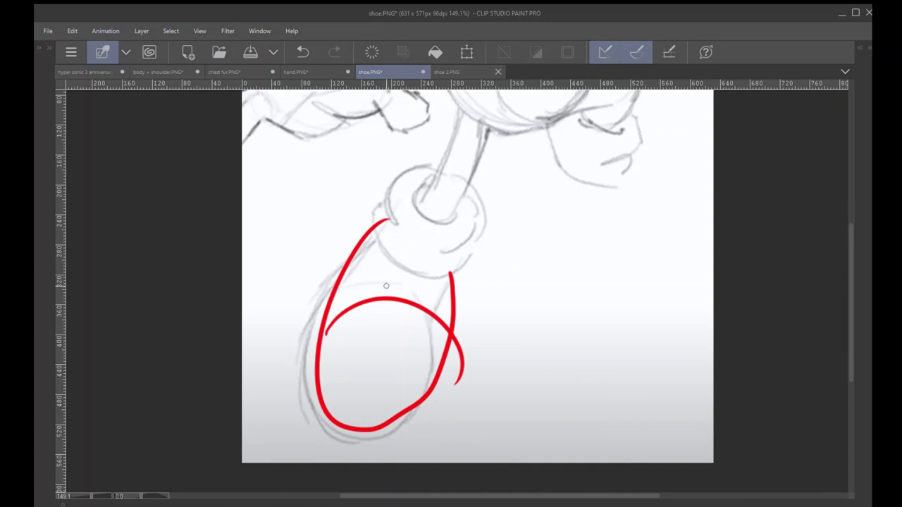
{"action": "key", "text": "ctrl+z"}
{"action": "key", "text": "ctrl+z"}
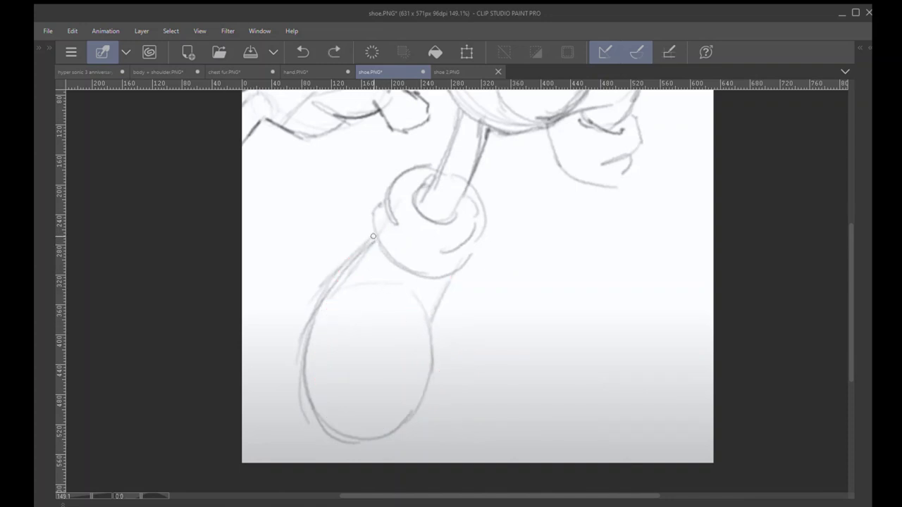
- Draw two straight red lines from the sock to the toe oval and try a peaked line joining them
{"action": "left_click_drag", "start_coordinate": [376, 233], "coordinate": [327, 296]}
{"action": "key", "text": "ctrl+z"}
{"action": "left_click_drag", "start_coordinate": [451, 275], "coordinate": [427, 340]}
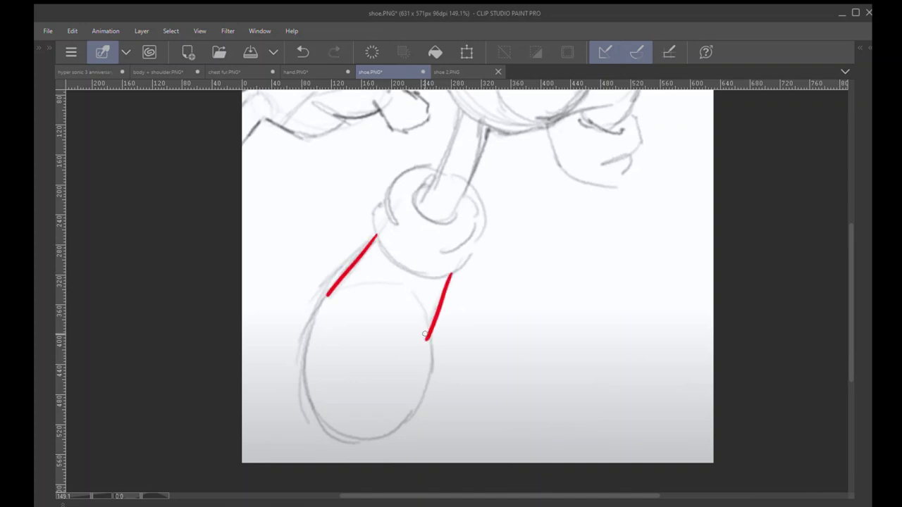
{"action": "left_click_drag", "start_coordinate": [374, 242], "coordinate": [444, 302]}
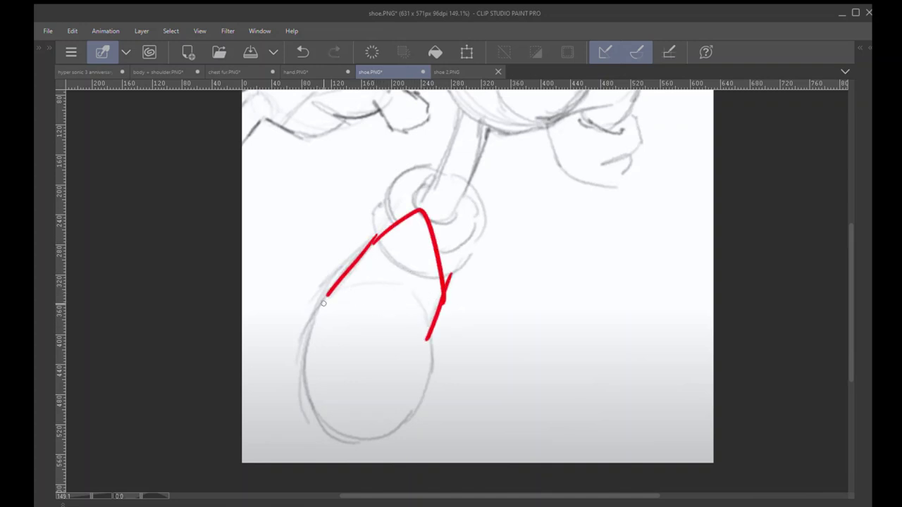
{"action": "mouse_move", "coordinate": [324, 300]}
{"action": "left_mouse_down"}
{"action": "mouse_move", "coordinate": [424, 327]}
{"action": "mouse_move", "coordinate": [337, 327]}
{"action": "left_mouse_up"}
{"action": "key", "text": "ctrl+z"}
{"action": "key", "text": "ctrl+z"}
{"action": "key", "text": "ctrl+z"}
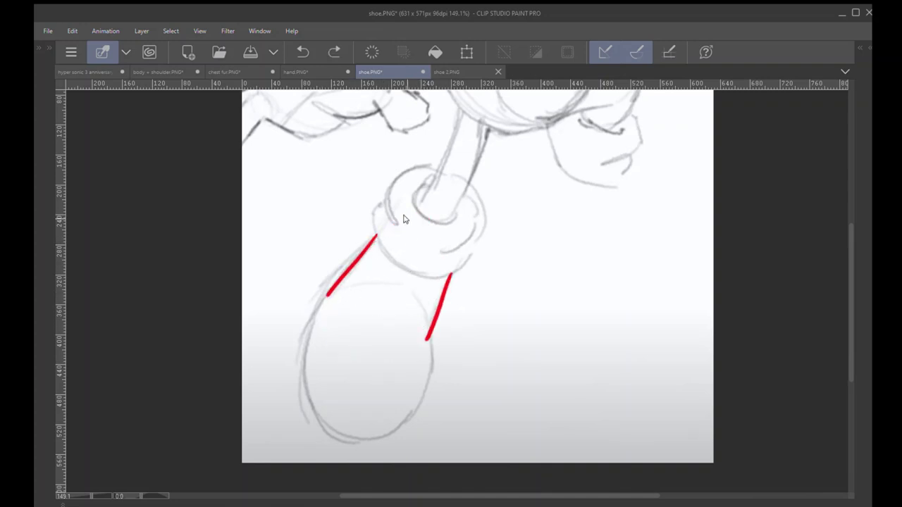
- Try a heel arch and a toe arc between the straight side lines, then undo all the red strokes
{"action": "mouse_move", "coordinate": [375, 238]}
{"action": "left_mouse_down"}
{"action": "mouse_move", "coordinate": [443, 215]}
{"action": "mouse_move", "coordinate": [449, 289]}
{"action": "left_mouse_up"}
{"action": "mouse_move", "coordinate": [326, 296]}
{"action": "left_mouse_down"}
{"action": "mouse_move", "coordinate": [322, 319]}
{"action": "mouse_move", "coordinate": [442, 324]}
{"action": "left_mouse_up"}
{"action": "key", "text": "ctrl+z"}
{"action": "key", "text": "ctrl+y"}
{"action": "key", "text": "ctrl+z"}
{"action": "key", "text": "ctrl+z"}
{"action": "key", "text": "ctrl+z"}
{"action": "key", "text": "ctrl+z"}
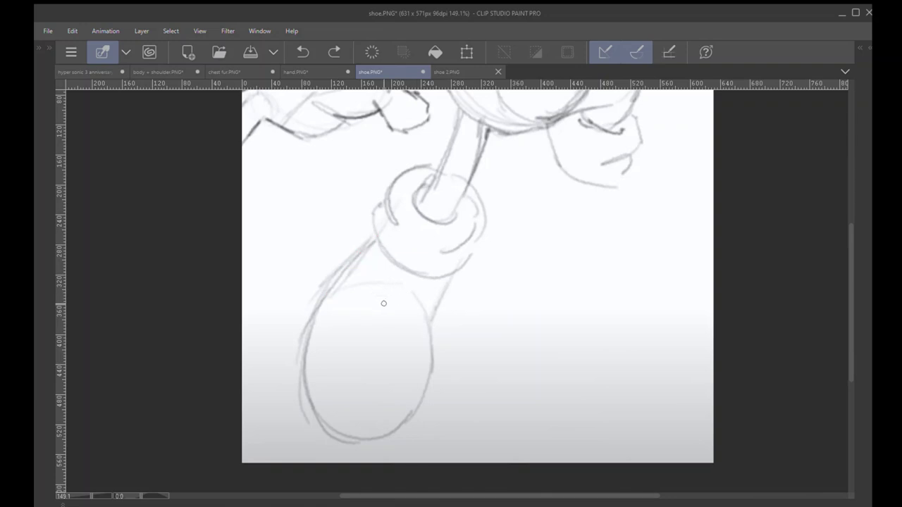
- Draw the shoe's rear section in red with slanted sides, a flat oval front opening and a peaked upper line
{"action": "left_click_drag", "start_coordinate": [374, 232], "coordinate": [316, 292]}
{"action": "key", "text": "ctrl+z"}
{"action": "mouse_move", "coordinate": [377, 228]}
{"action": "left_mouse_down"}
{"action": "mouse_move", "coordinate": [312, 298]}
{"action": "mouse_move", "coordinate": [363, 324]}
{"action": "mouse_move", "coordinate": [446, 324]}
{"action": "mouse_move", "coordinate": [301, 294]}
{"action": "left_mouse_up"}
{"action": "left_click_drag", "start_coordinate": [458, 325], "coordinate": [448, 261]}
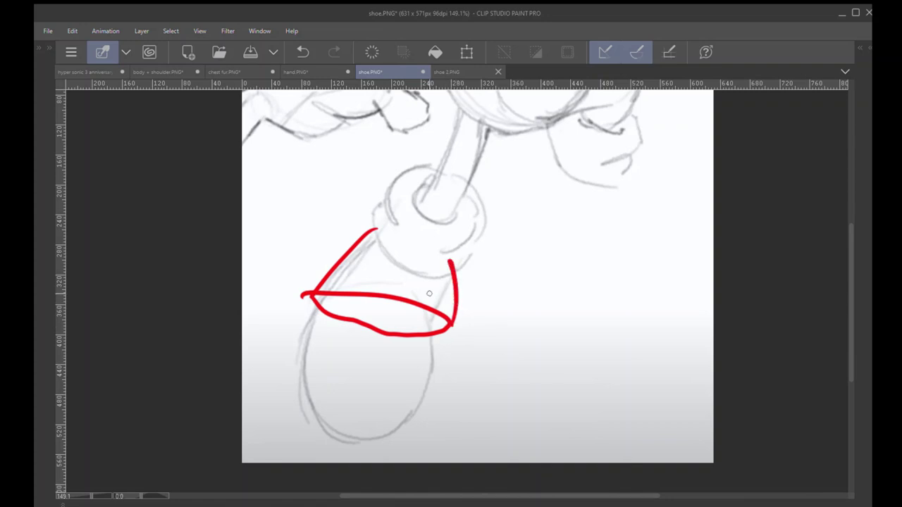
{"action": "left_click_drag", "start_coordinate": [318, 292], "coordinate": [431, 259]}
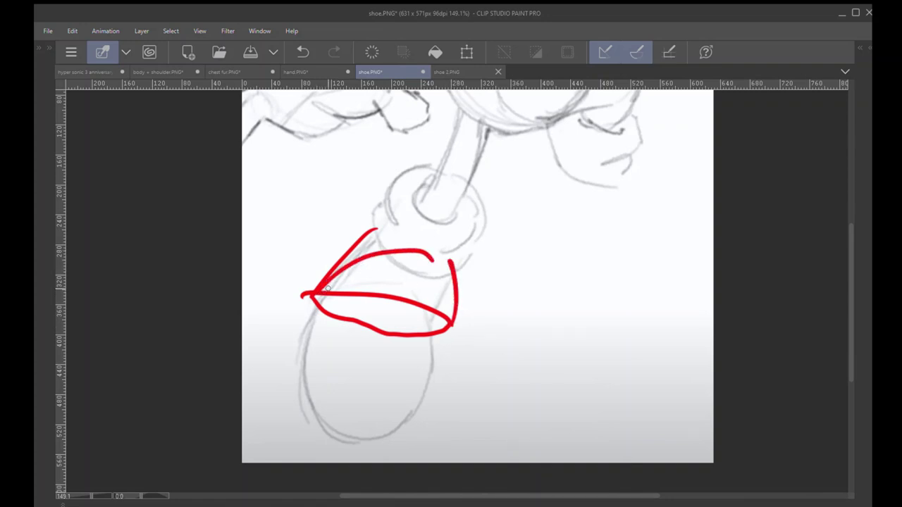
{"action": "key", "text": "ctrl+z"}
{"action": "mouse_move", "coordinate": [318, 291]}
{"action": "left_mouse_down"}
{"action": "mouse_move", "coordinate": [451, 261]}
{"action": "mouse_move", "coordinate": [456, 319]}
{"action": "left_mouse_up"}
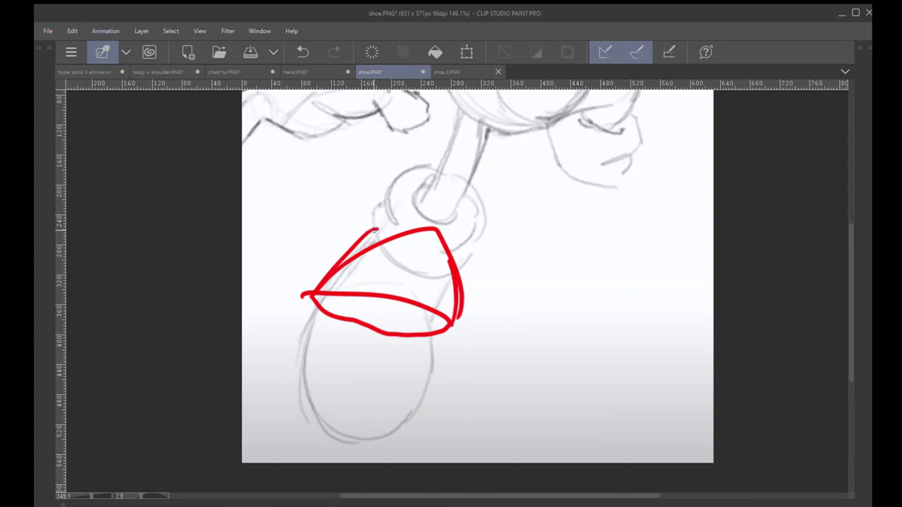
- Join the rear section's upper corner, hatch its oval opening and add a short side line below the sock
{"action": "left_click_drag", "start_coordinate": [372, 230], "coordinate": [399, 237]}
{"action": "mouse_move", "coordinate": [323, 298]}
{"action": "left_mouse_down"}
{"action": "mouse_move", "coordinate": [343, 317]}
{"action": "mouse_move", "coordinate": [428, 332]}
{"action": "mouse_move", "coordinate": [445, 326]}
{"action": "left_mouse_up"}
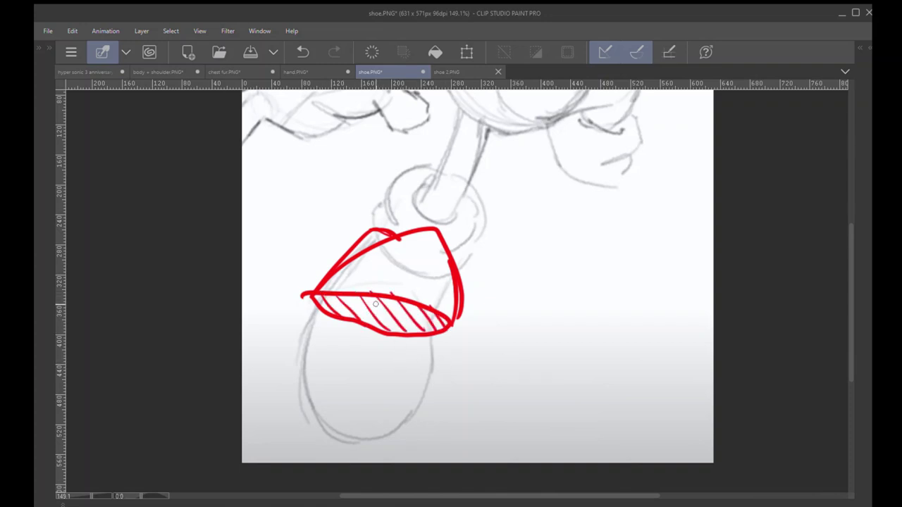
{"action": "left_click_drag", "start_coordinate": [468, 264], "coordinate": [460, 303]}
{"action": "key", "text": "ctrl+z"}
{"action": "left_click_drag", "start_coordinate": [471, 259], "coordinate": [462, 300]}
{"action": "scroll", "coordinate": [427, 301], "scroll_direction": "down", "scroll_amount": 5}
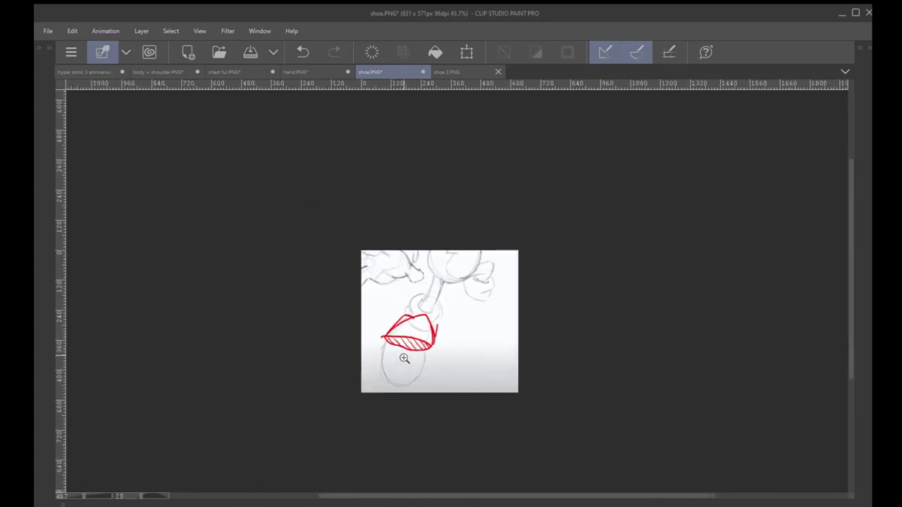
{"action": "scroll", "coordinate": [403, 359], "scroll_direction": "up", "scroll_amount": 5}
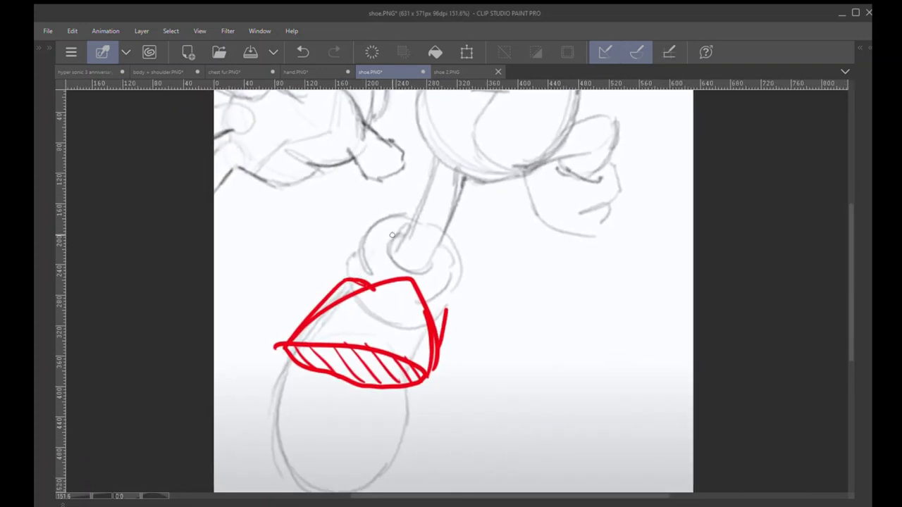
- Draw curved red lines around the ankle to form the upper part of the sock cuff
{"action": "mouse_move", "coordinate": [415, 204]}
{"action": "left_mouse_down"}
{"action": "mouse_move", "coordinate": [471, 225]}
{"action": "mouse_move", "coordinate": [376, 225]}
{"action": "mouse_move", "coordinate": [442, 260]}
{"action": "left_mouse_up"}
{"action": "key", "text": "ctrl+z"}
{"action": "key", "text": "ctrl+z"}
{"action": "left_click_drag", "start_coordinate": [384, 247], "coordinate": [440, 263]}
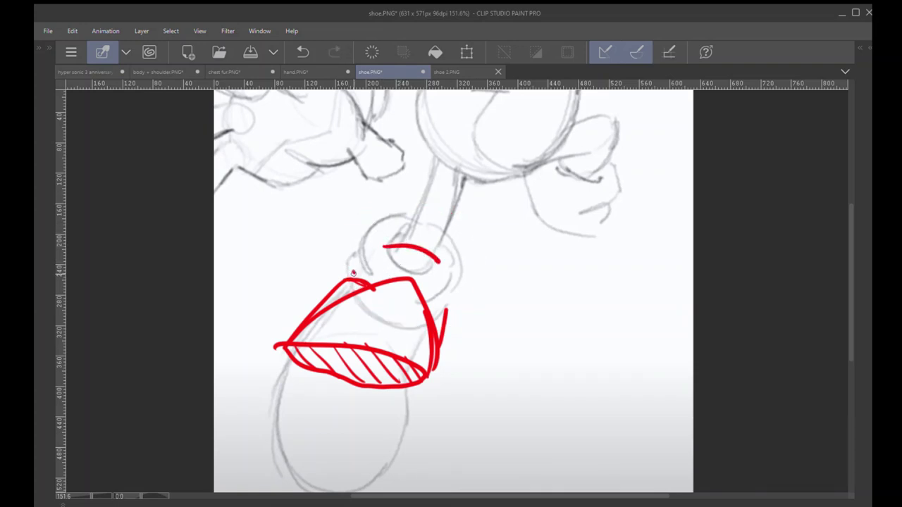
{"action": "mouse_move", "coordinate": [348, 262]}
{"action": "left_mouse_down"}
{"action": "mouse_move", "coordinate": [373, 257]}
{"action": "mouse_move", "coordinate": [326, 269]}
{"action": "mouse_move", "coordinate": [327, 284]}
{"action": "mouse_move", "coordinate": [433, 242]}
{"action": "left_mouse_up"}
{"action": "key", "text": "ctrl+z"}
{"action": "key", "text": "ctrl+z"}
{"action": "mouse_move", "coordinate": [348, 259]}
{"action": "left_mouse_down"}
{"action": "mouse_move", "coordinate": [356, 237]}
{"action": "mouse_move", "coordinate": [452, 255]}
{"action": "left_mouse_up"}
- Erase overlapping red lines within the sock and redraw the curve where the cuff meets the shoe
{"action": "key", "text": "e"}
{"action": "mouse_move", "coordinate": [388, 250]}
{"action": "left_mouse_down"}
{"action": "mouse_move", "coordinate": [461, 268]}
{"action": "mouse_move", "coordinate": [444, 284]}
{"action": "mouse_move", "coordinate": [441, 316]}
{"action": "mouse_move", "coordinate": [430, 311]}
{"action": "mouse_move", "coordinate": [444, 315]}
{"action": "mouse_move", "coordinate": [438, 348]}
{"action": "left_mouse_up"}
{"action": "key", "text": "p"}
{"action": "mouse_move", "coordinate": [337, 286]}
{"action": "left_mouse_down"}
{"action": "mouse_move", "coordinate": [437, 303]}
{"action": "mouse_move", "coordinate": [443, 329]}
{"action": "left_mouse_up"}
- Lasso the red shoe and sock drawing, delete it and clear the selection
{"action": "mouse_move", "coordinate": [281, 407]}
{"action": "left_mouse_down"}
{"action": "mouse_move", "coordinate": [501, 260]}
{"action": "mouse_move", "coordinate": [313, 460]}
{"action": "left_mouse_up"}
{"action": "left_click", "coordinate": [350, 483]}
{"action": "key", "text": "ctrl+d"}
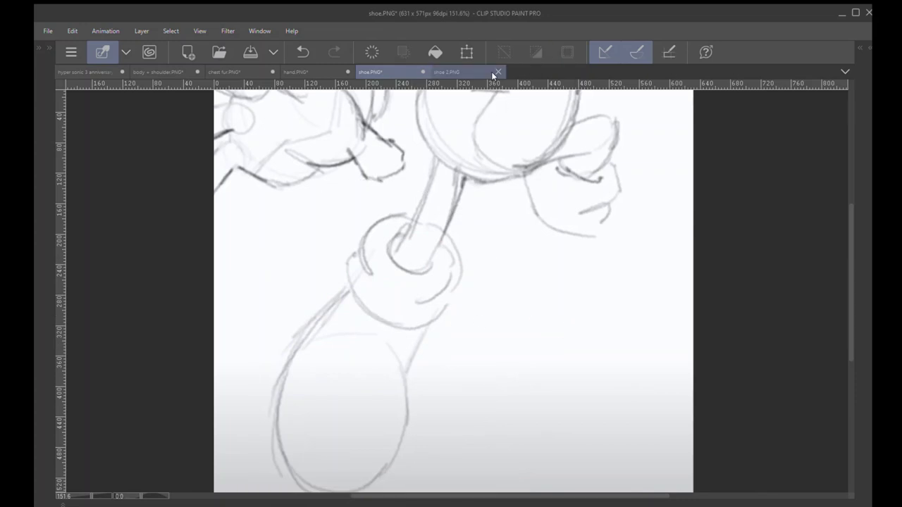
- Switch to the shoe 2.PNG drawing and zoom in on the raised shoe
{"action": "left_click", "coordinate": [448, 73]}
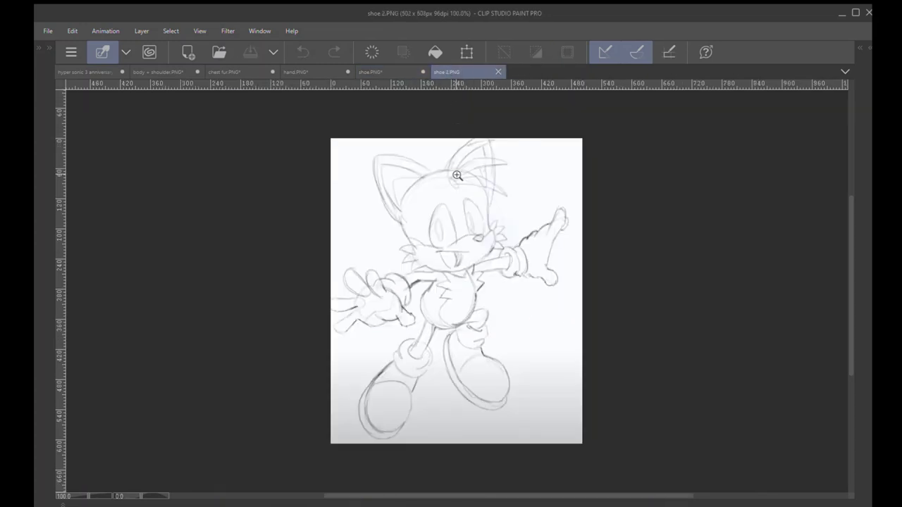
{"action": "left_click", "coordinate": [458, 343]}
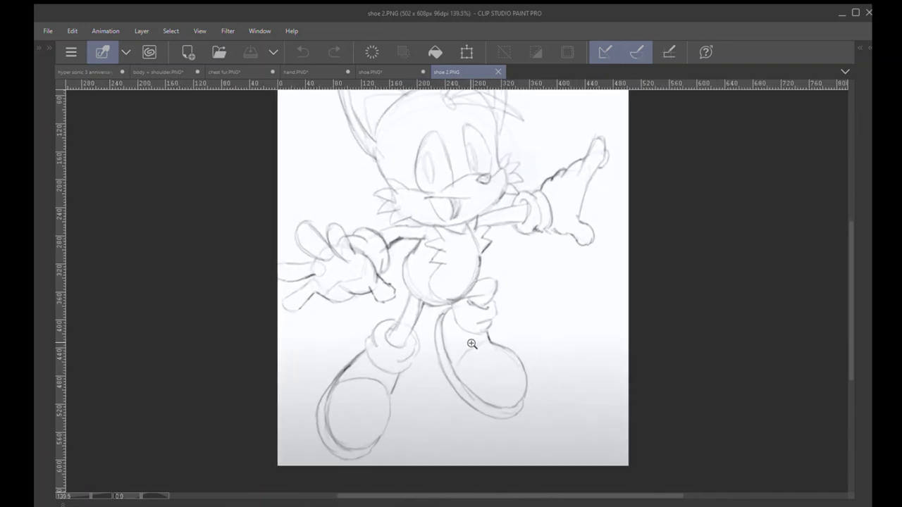
{"action": "left_click", "coordinate": [502, 376]}
{"action": "scroll", "coordinate": [513, 376], "scroll_direction": "up", "scroll_amount": 1}
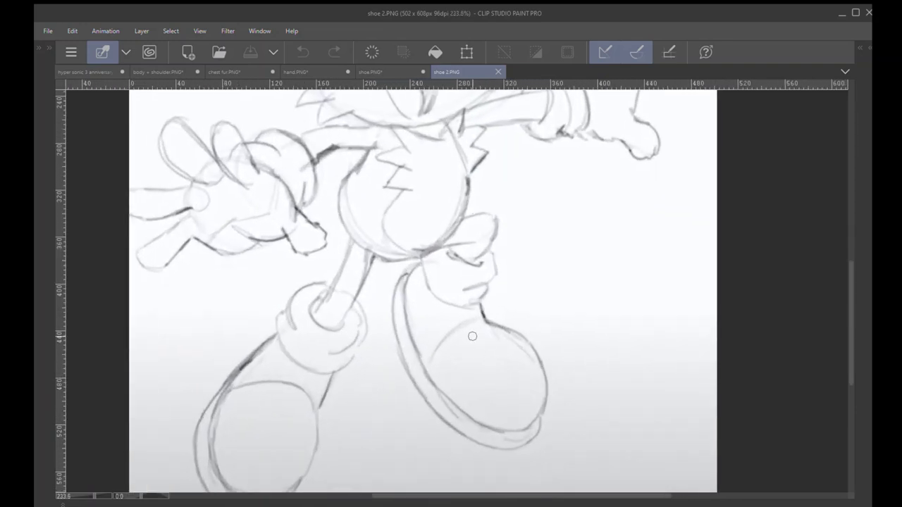
- Trace the raised shoe's ankle front and the outer edge of its toe cap with short red strokes
{"action": "mouse_move", "coordinate": [474, 276]}
{"action": "left_mouse_down"}
{"action": "mouse_move", "coordinate": [484, 322]}
{"action": "mouse_move", "coordinate": [546, 378]}
{"action": "mouse_move", "coordinate": [550, 393]}
{"action": "left_mouse_up"}
{"action": "key", "text": "ctrl+z"}
{"action": "left_click_drag", "start_coordinate": [485, 322], "coordinate": [541, 355]}
{"action": "key", "text": "ctrl+z"}
{"action": "mouse_move", "coordinate": [482, 322]}
{"action": "left_mouse_down"}
{"action": "mouse_move", "coordinate": [526, 335]}
{"action": "mouse_move", "coordinate": [525, 446]}
{"action": "left_mouse_up"}
{"action": "key", "text": "ctrl+z"}
{"action": "left_click_drag", "start_coordinate": [482, 322], "coordinate": [537, 336]}
{"action": "key", "text": "ctrl+z"}
{"action": "mouse_move", "coordinate": [486, 319]}
{"action": "left_mouse_down"}
{"action": "mouse_move", "coordinate": [529, 331]}
{"action": "mouse_move", "coordinate": [554, 403]}
{"action": "mouse_move", "coordinate": [488, 433]}
{"action": "left_mouse_up"}
{"action": "key", "text": "ctrl+z"}
- Trace the raised shoe's toe end, heel and long curved lower edge in red
{"action": "left_click_drag", "start_coordinate": [550, 413], "coordinate": [515, 432]}
{"action": "left_click_drag", "start_coordinate": [422, 259], "coordinate": [398, 285]}
{"action": "mouse_move", "coordinate": [401, 291]}
{"action": "left_mouse_down"}
{"action": "mouse_move", "coordinate": [449, 403]}
{"action": "mouse_move", "coordinate": [521, 432]}
{"action": "left_mouse_up"}
{"action": "mouse_move", "coordinate": [541, 253]}
{"action": "left_mouse_down"}
{"action": "mouse_move", "coordinate": [409, 474]}
{"action": "mouse_move", "coordinate": [398, 265]}
{"action": "left_mouse_up"}
{"action": "key", "text": "ctrl+z"}
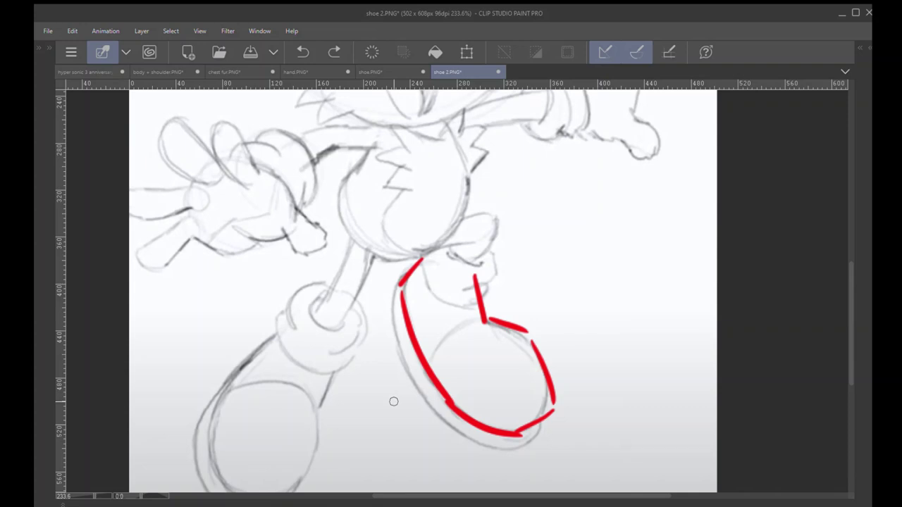
{"action": "key", "text": "ctrl+z"}
- Lasso the area around the traced raised shoe, delete its contents and clear the selection
{"action": "key", "text": "m"}
{"action": "mouse_move", "coordinate": [396, 412]}
{"action": "left_mouse_down"}
{"action": "mouse_move", "coordinate": [359, 233]}
{"action": "mouse_move", "coordinate": [474, 471]}
{"action": "mouse_move", "coordinate": [441, 467]}
{"action": "left_mouse_up"}
{"action": "left_click", "coordinate": [441, 483]}
{"action": "key", "text": "ctrl+d"}
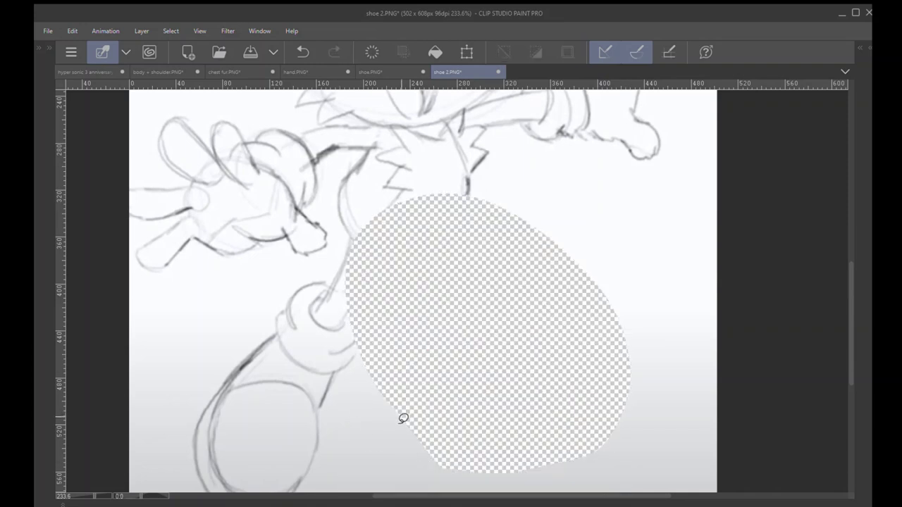
{"action": "key", "text": "ctrl+space"}
{"action": "mouse_move", "coordinate": [441, 346]}
{"action": "left_mouse_down"}
{"action": "mouse_move", "coordinate": [408, 387]}
{"action": "mouse_move", "coordinate": [435, 356]}
{"action": "left_mouse_up"}
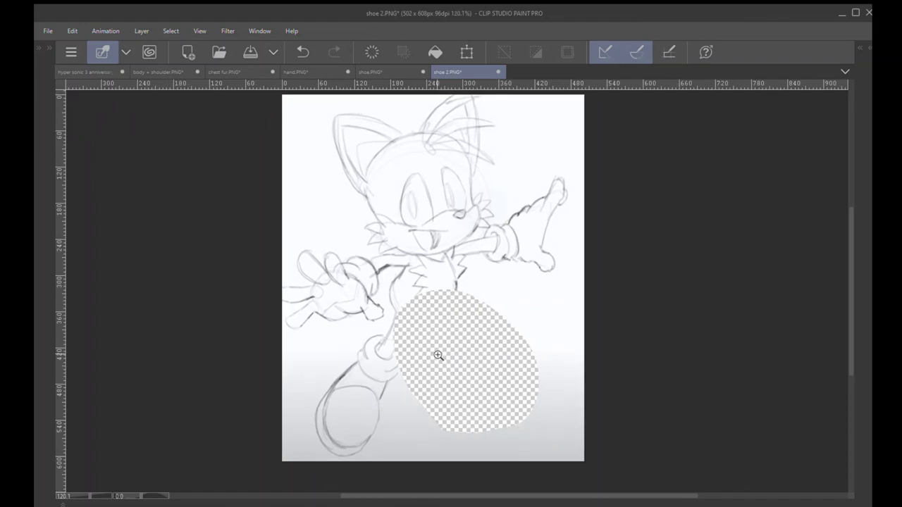